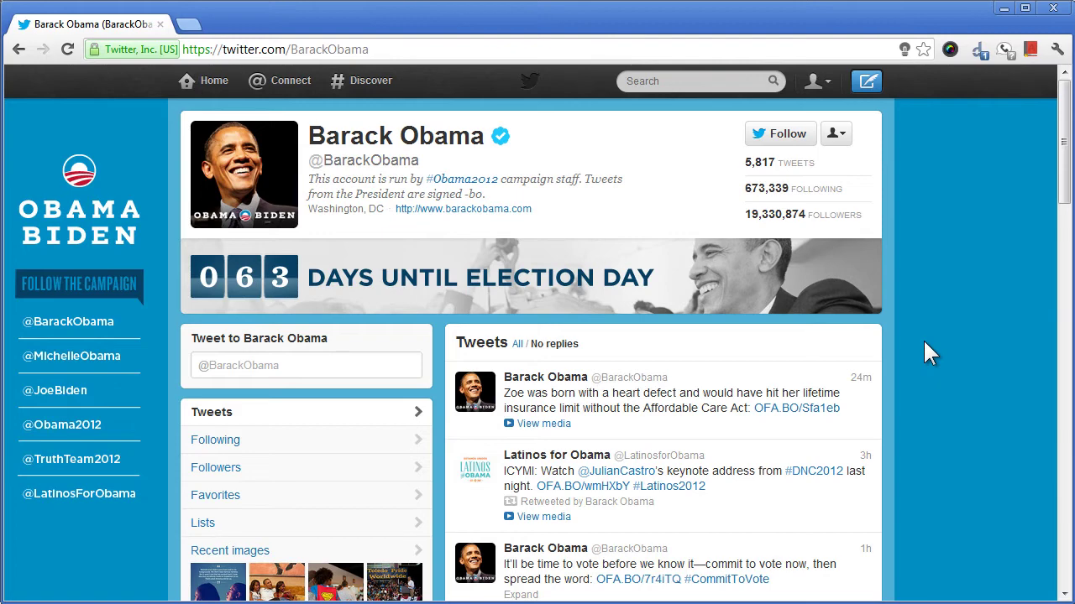
Step: Open the individual page of the #CommitToVote tweet from Barack Obama's timeline
scroll(925, 342, down, 2)
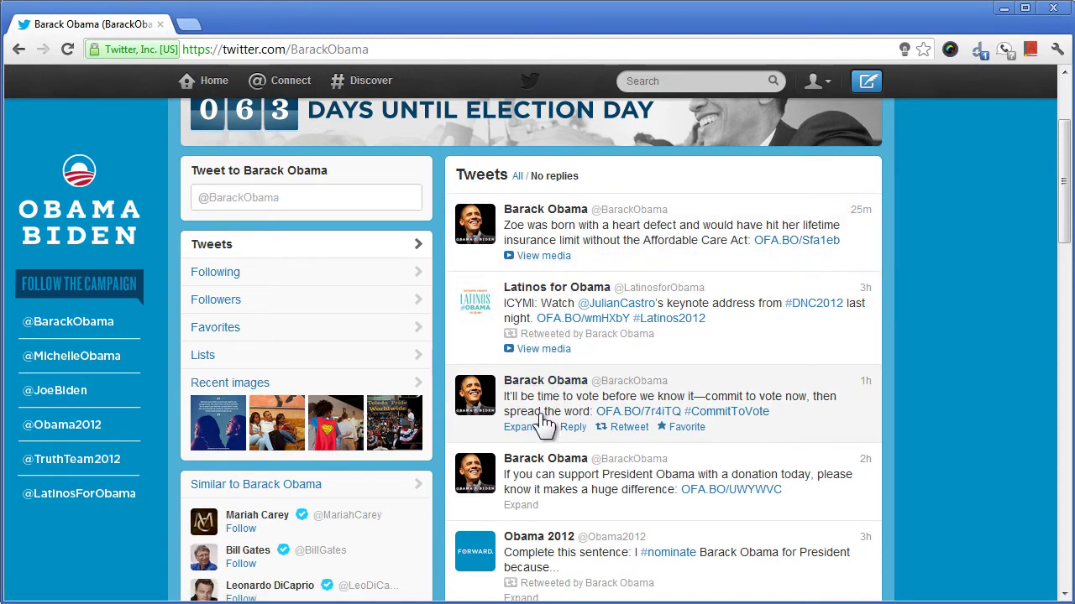
click(521, 429)
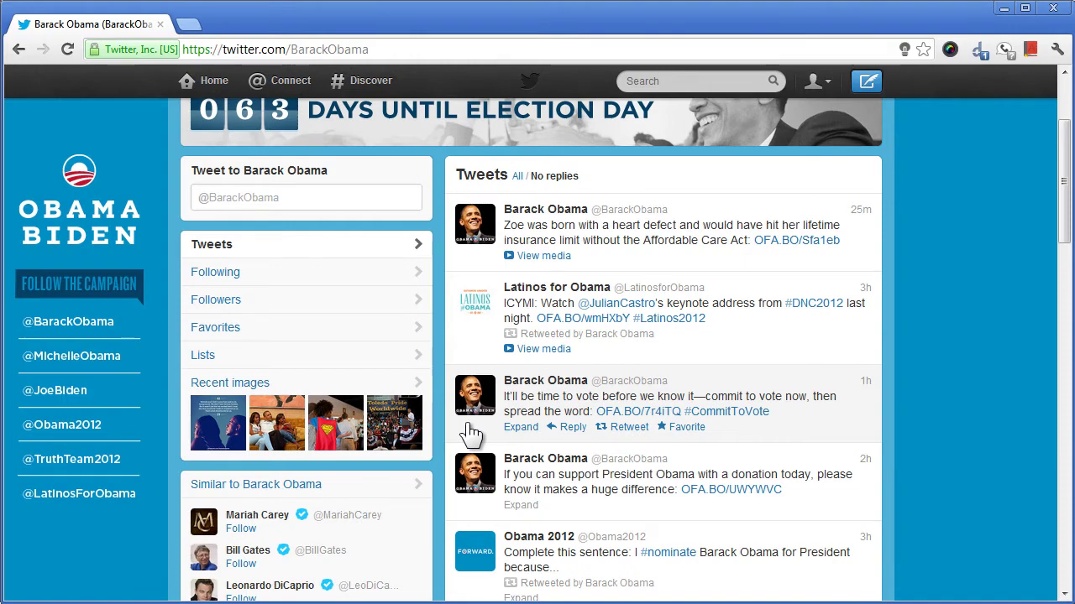
scroll(470, 433, down, 2)
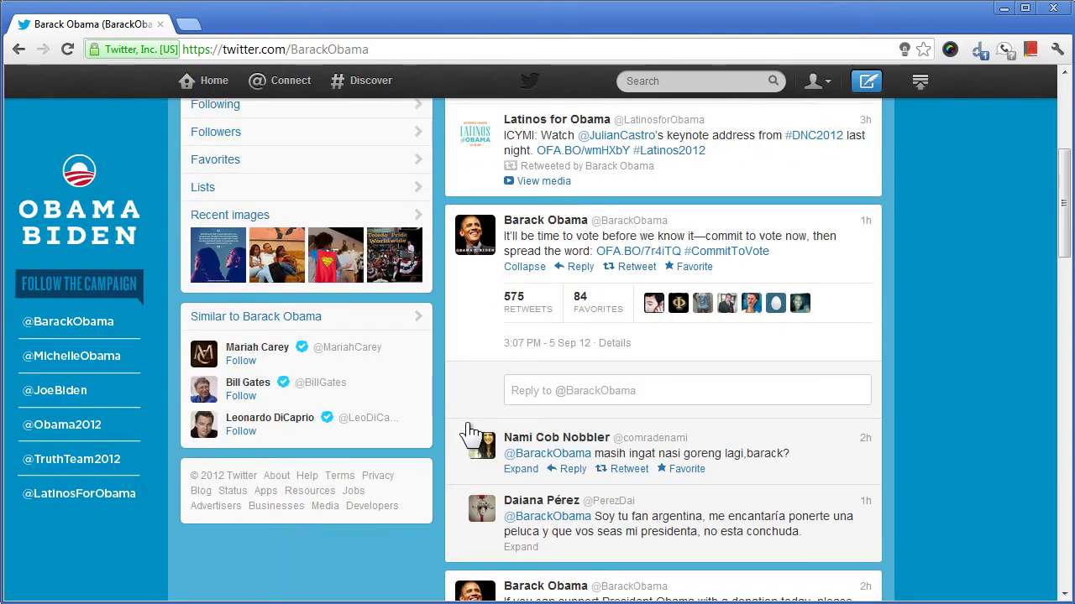
click(614, 345)
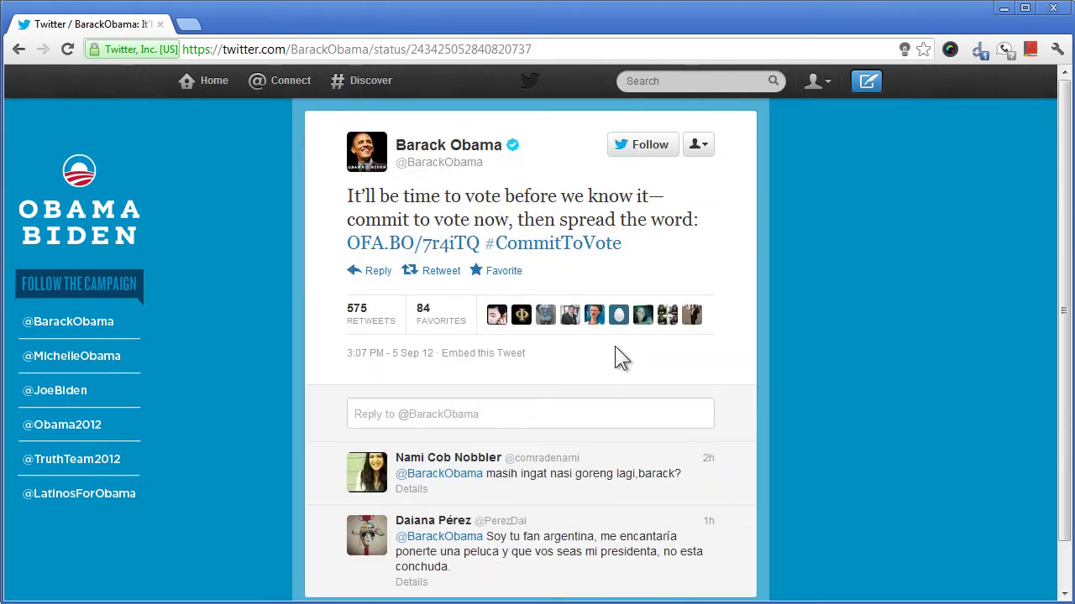
Step: Copy the full text of the tweet, including its link and the #CommitToVote hashtag
drag(630, 243, 345, 193)
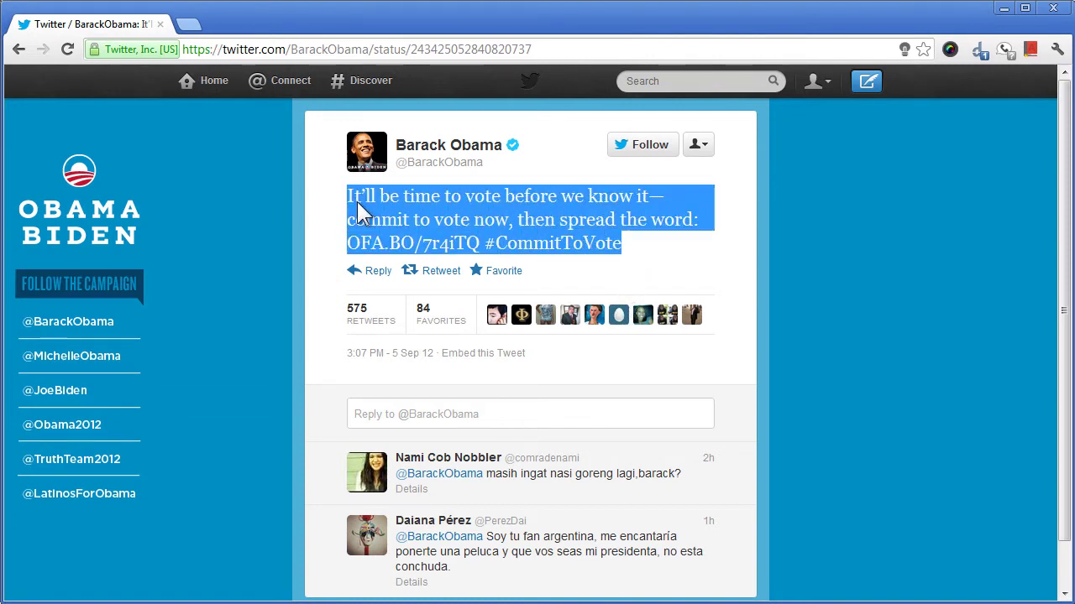
right_click(357, 203)
click(410, 214)
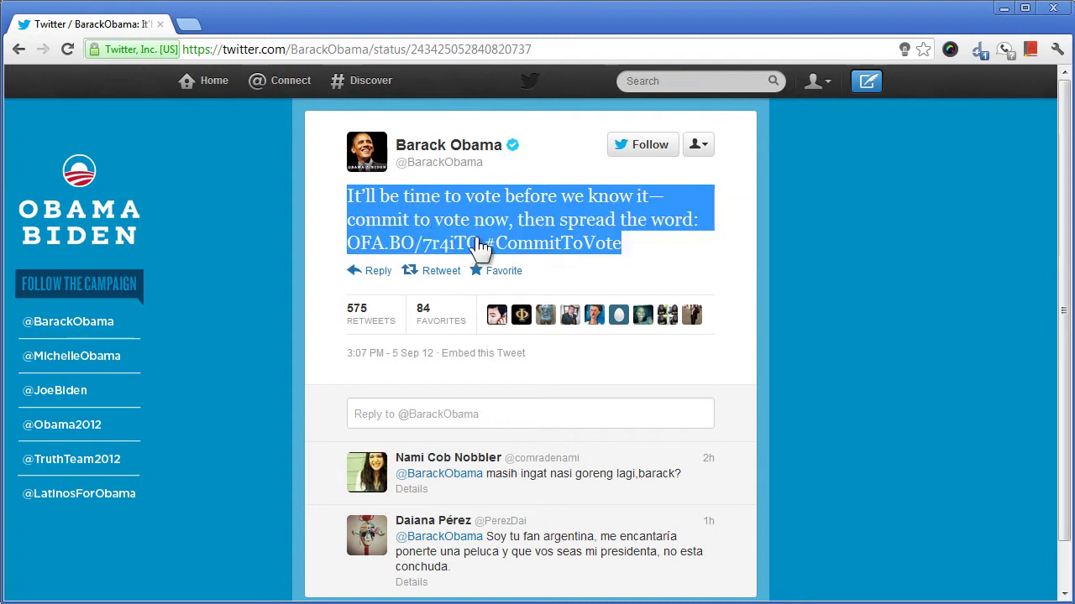
click(654, 260)
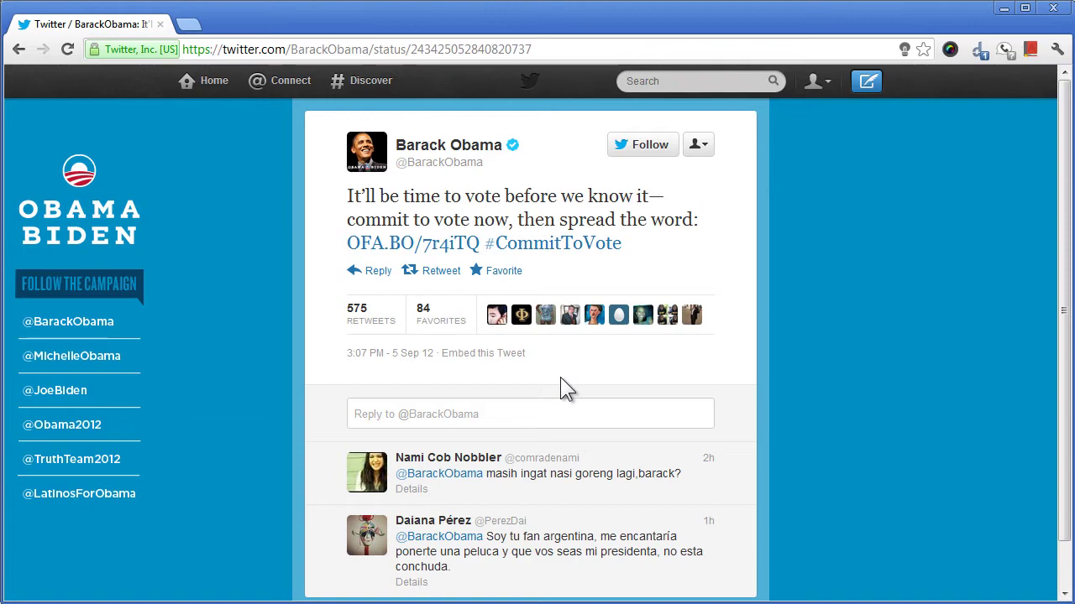
Step: Switch to MLA in-text.odt in OpenOffice.org Writer and replace the author-mentioned sentence's placeholder with the copied tweet as unformatted text
key(alt+Tab)
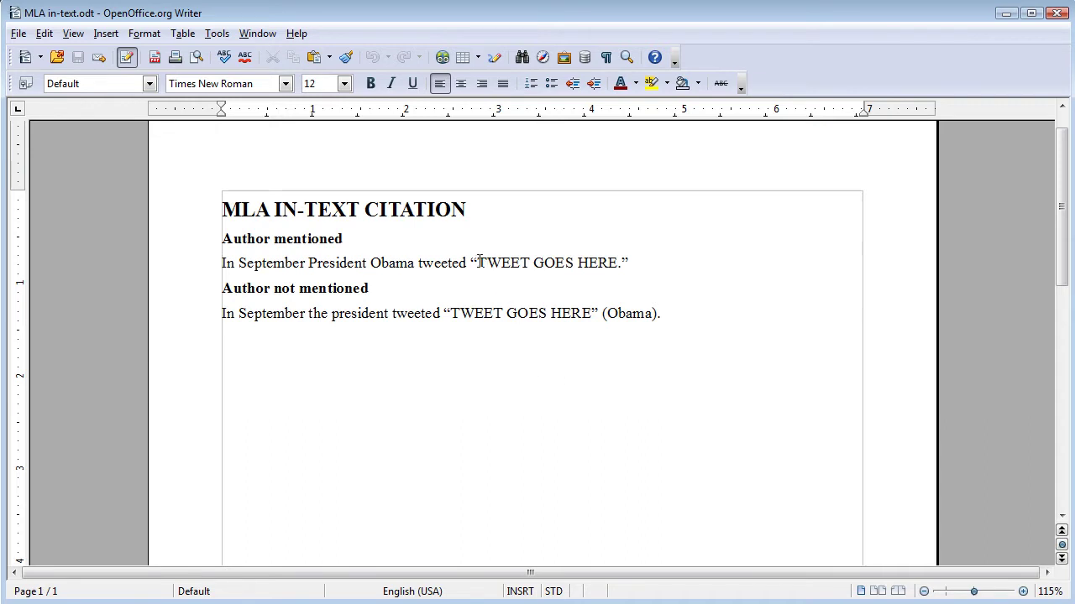
drag(479, 263, 613, 267)
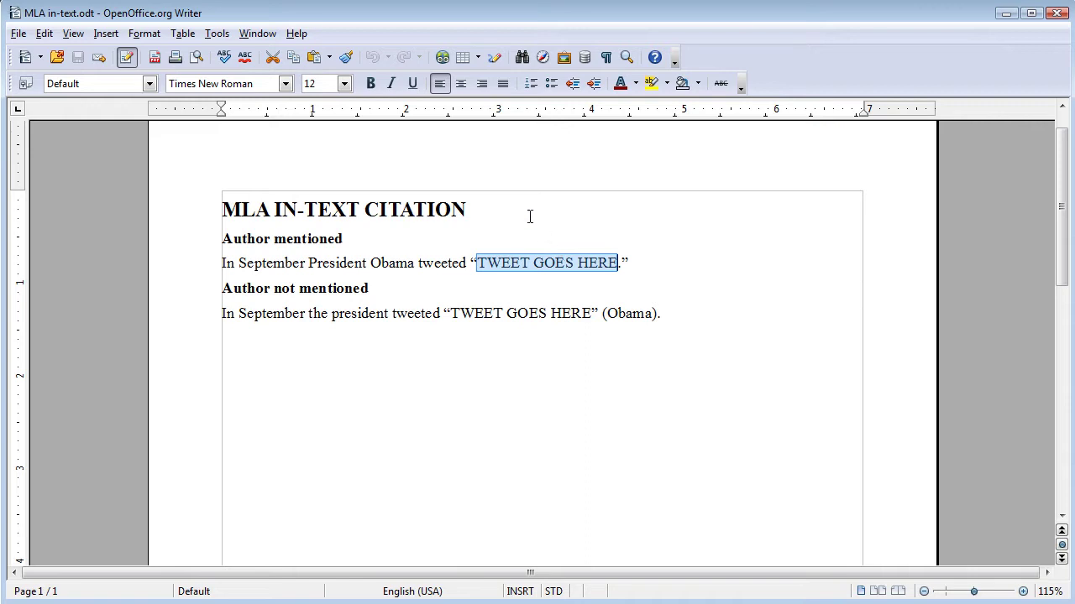
click(329, 58)
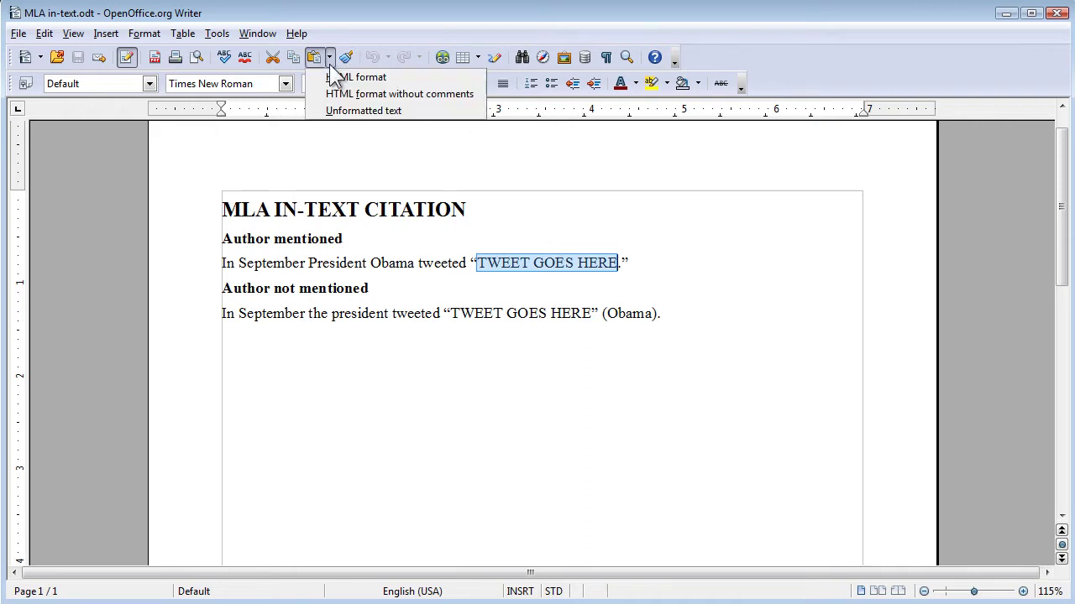
click(353, 109)
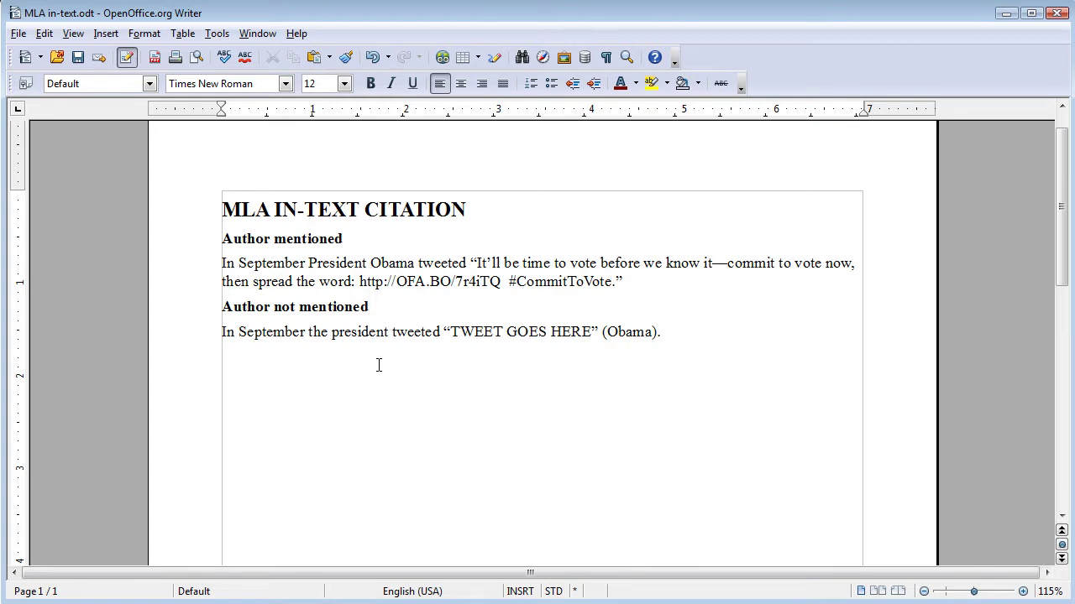
click(476, 331)
drag(450, 332, 593, 335)
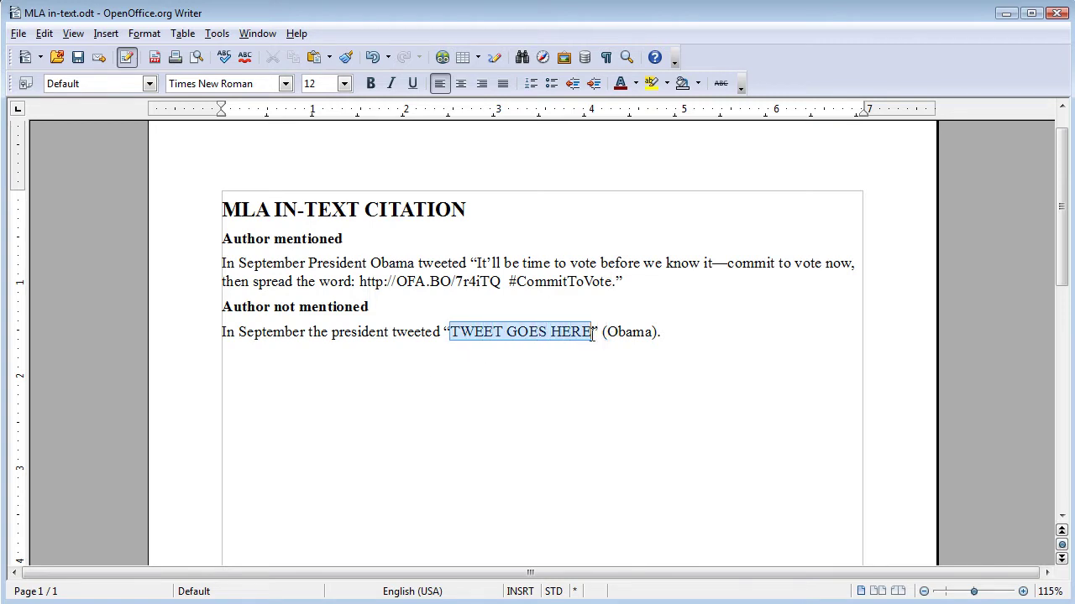
right_click(580, 335)
click(611, 355)
click(601, 293)
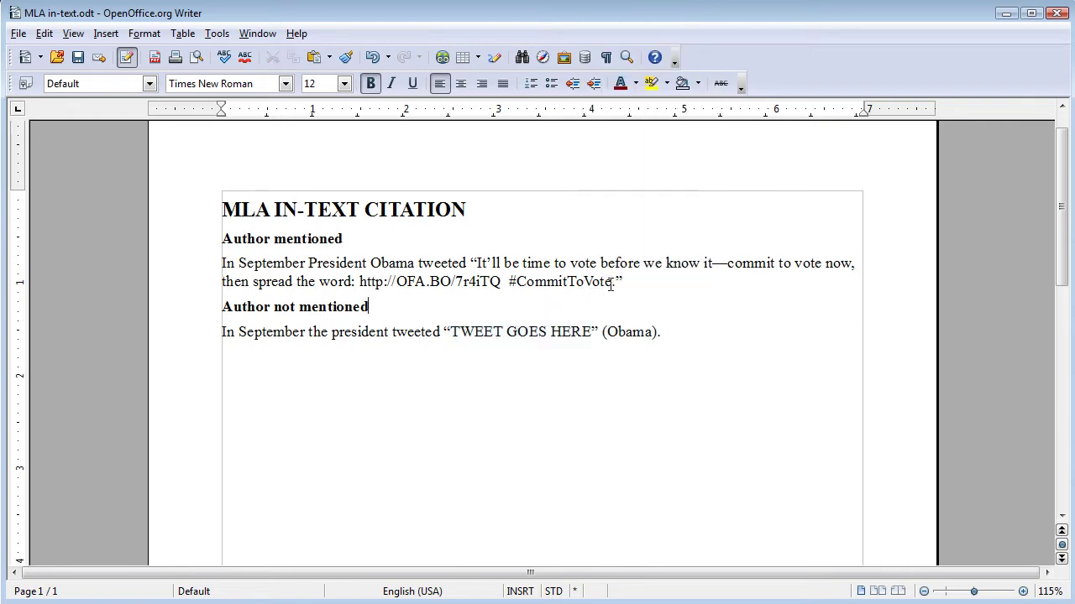
Step: Copy the tweet text from the author-mentioned sentence and paste it over TWEET GOES HERE in the author-not-mentioned sentence
drag(611, 283, 476, 263)
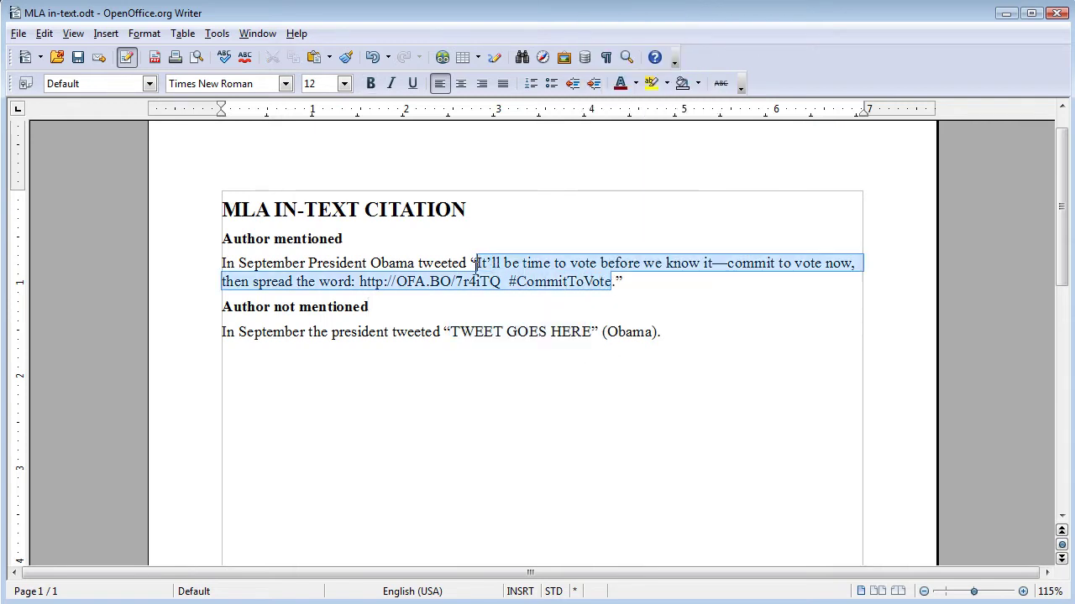
right_click(494, 266)
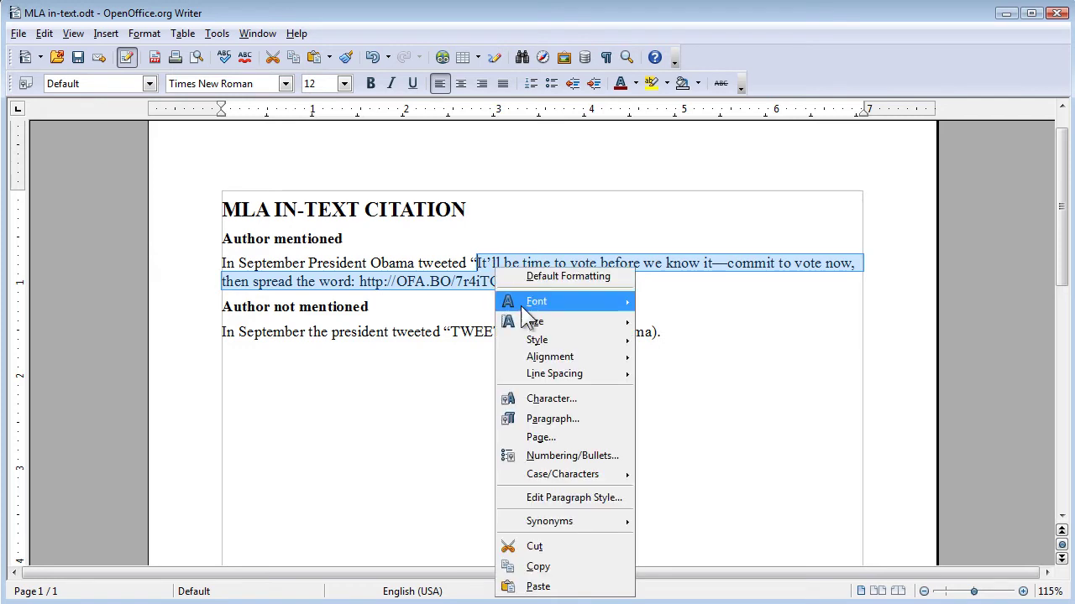
click(540, 567)
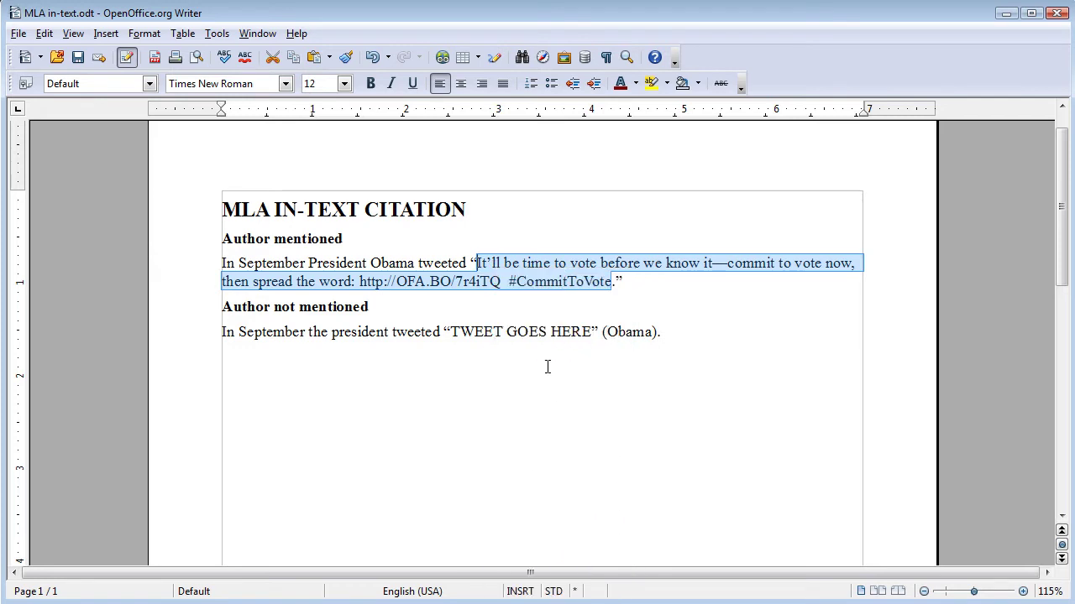
drag(592, 332, 450, 332)
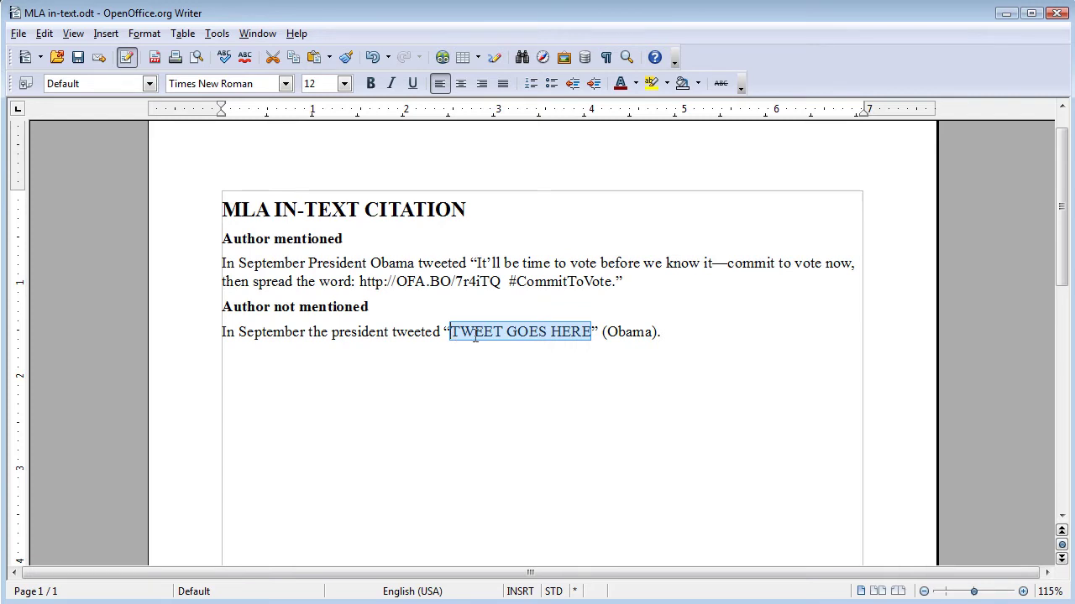
key(ctrl+v)
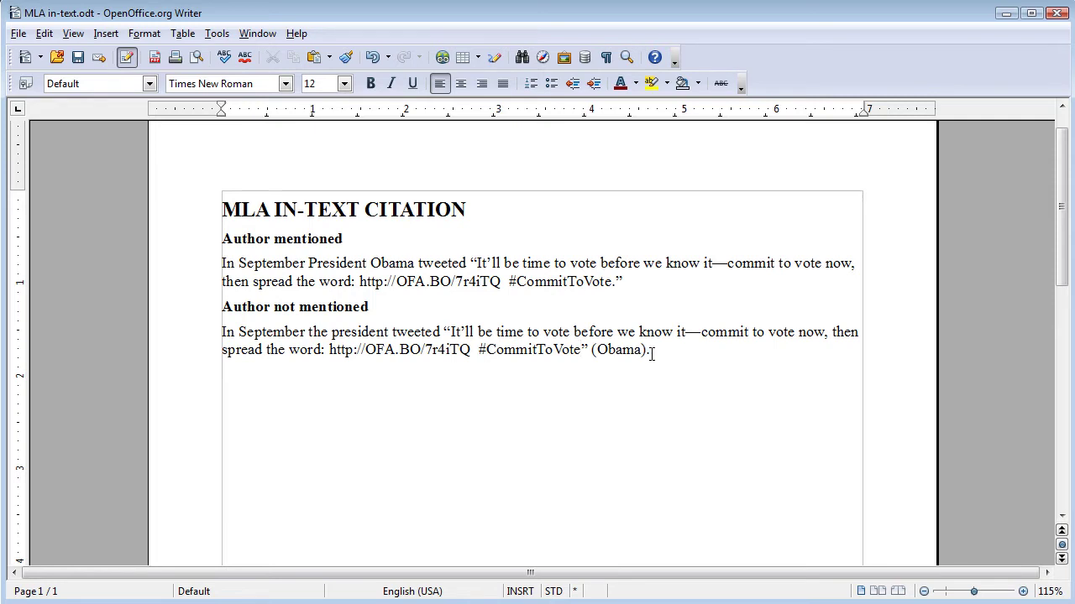
Step: Switch to the APA in-text.odt document
key(alt+Tab)
key(alt+Tab)
key(alt+Tab)
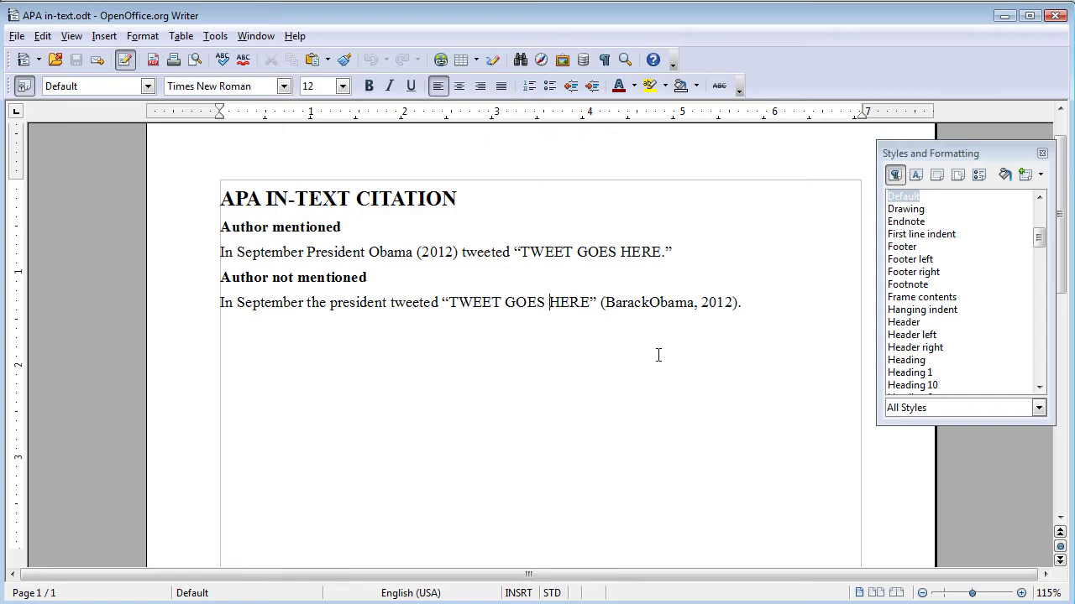
Step: Switch to the browser, search the web in a new tab for "apa cite tweets" and open the APA Style Blog article on citing Twitter and Facebook
key(alt+Tab)
key(alt+Tab)
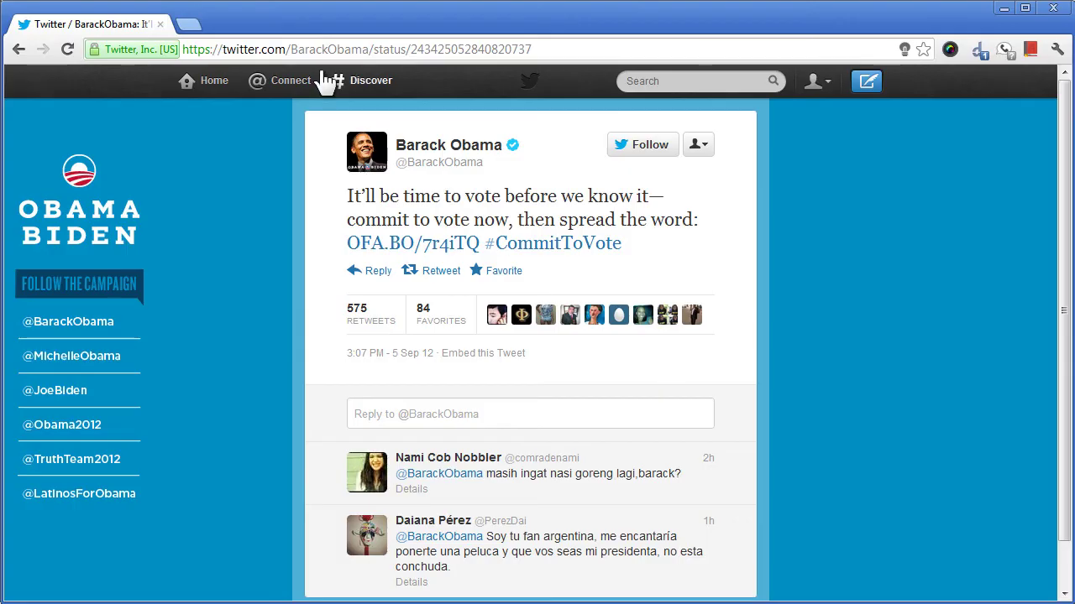
click(190, 23)
text(apa cite tweets)
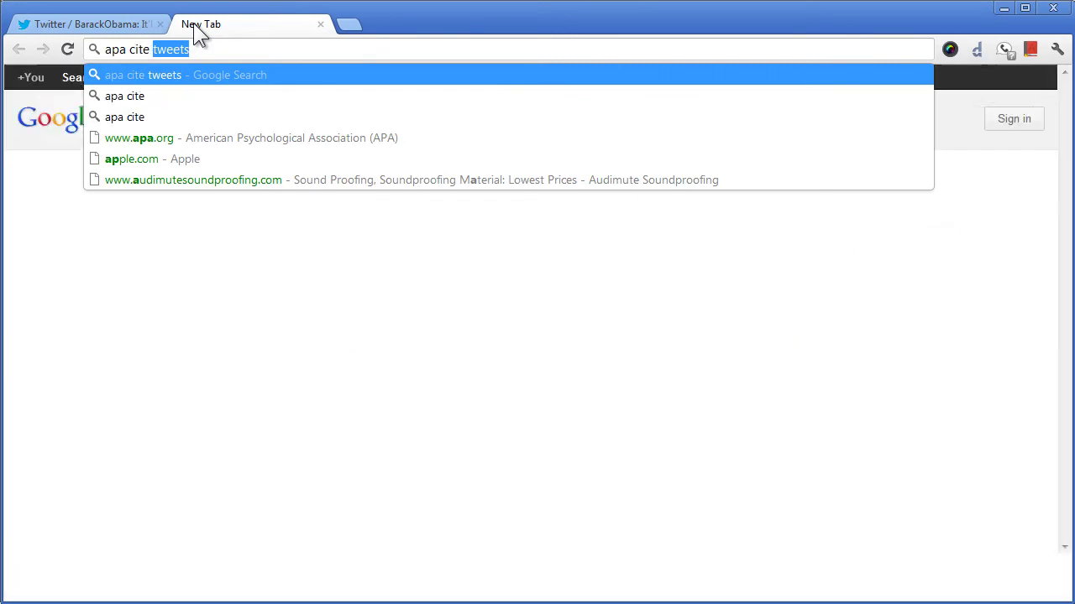
key(Return)
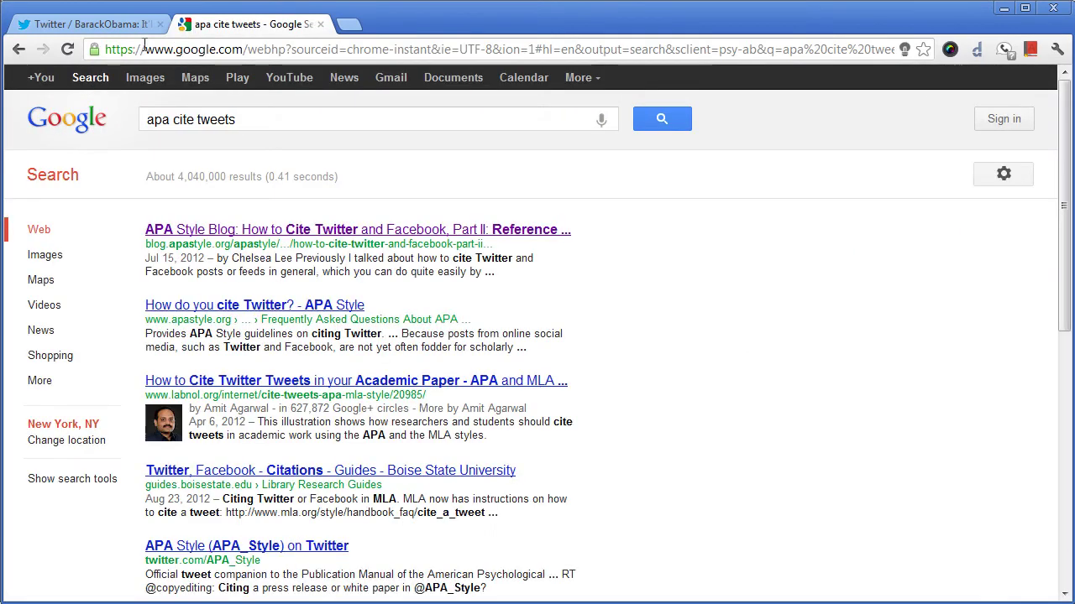
click(277, 230)
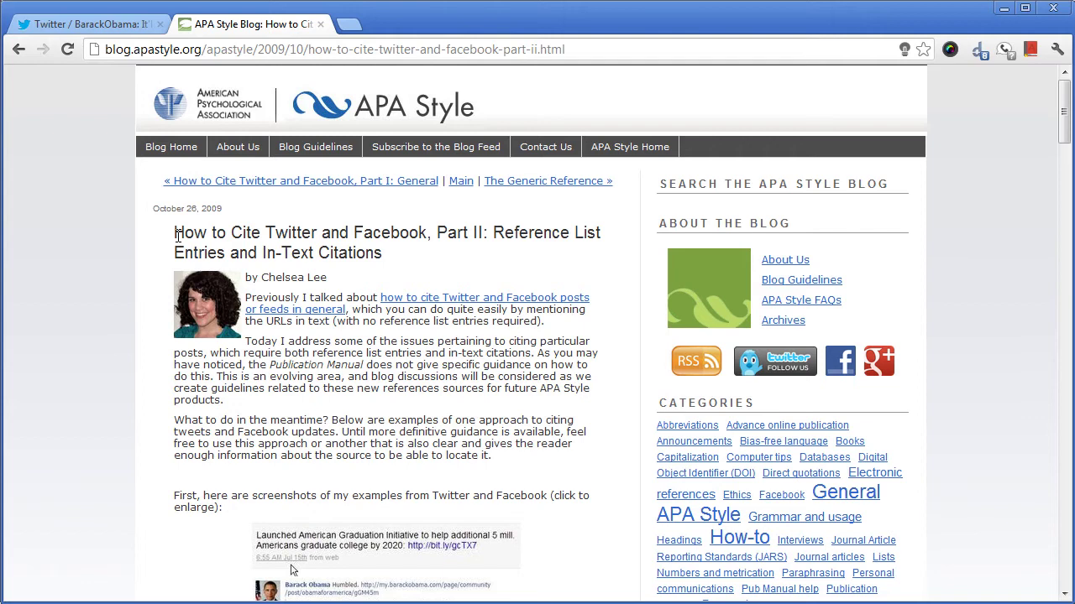
Step: In APA in-text.odt, replace the TWEET GOES HERE placeholders in both example sentences with the copied tweet text
key(alt+Tab)
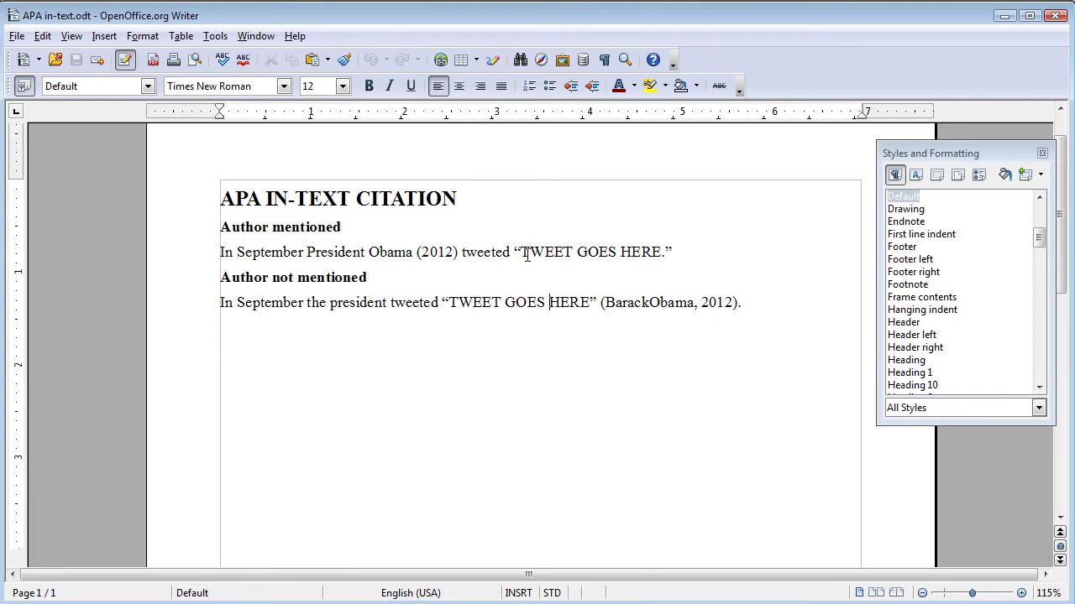
drag(520, 252, 663, 253)
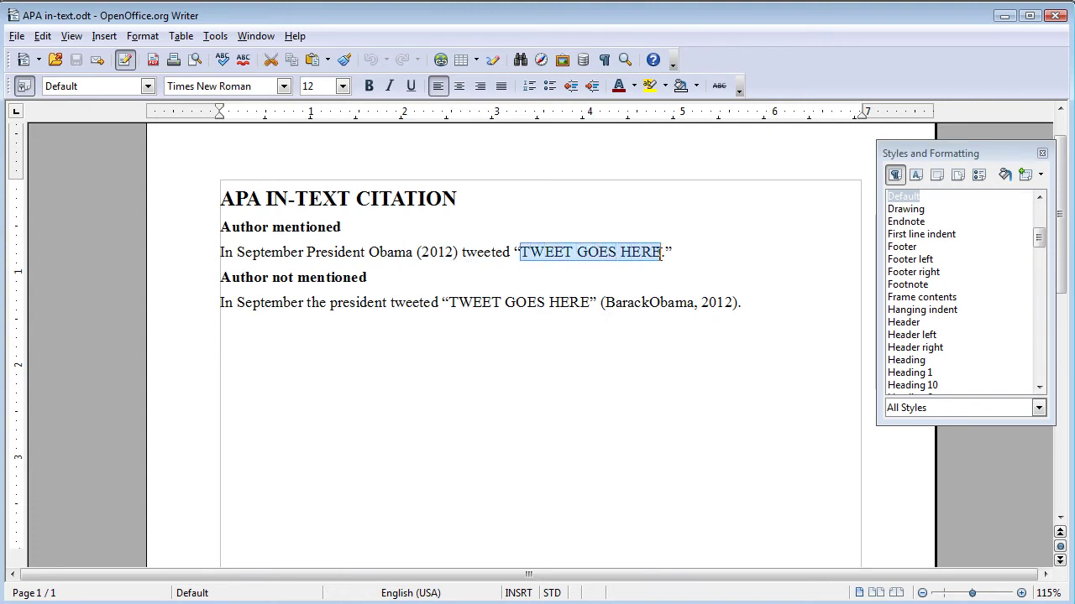
key(ctrl+v)
key(BackSpace)
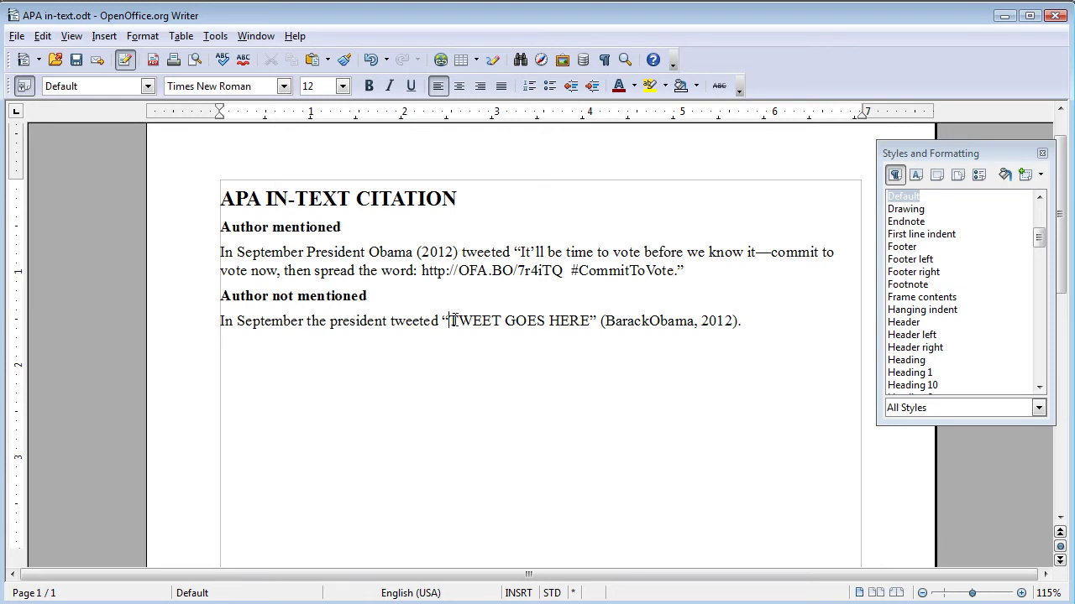
drag(449, 320, 593, 319)
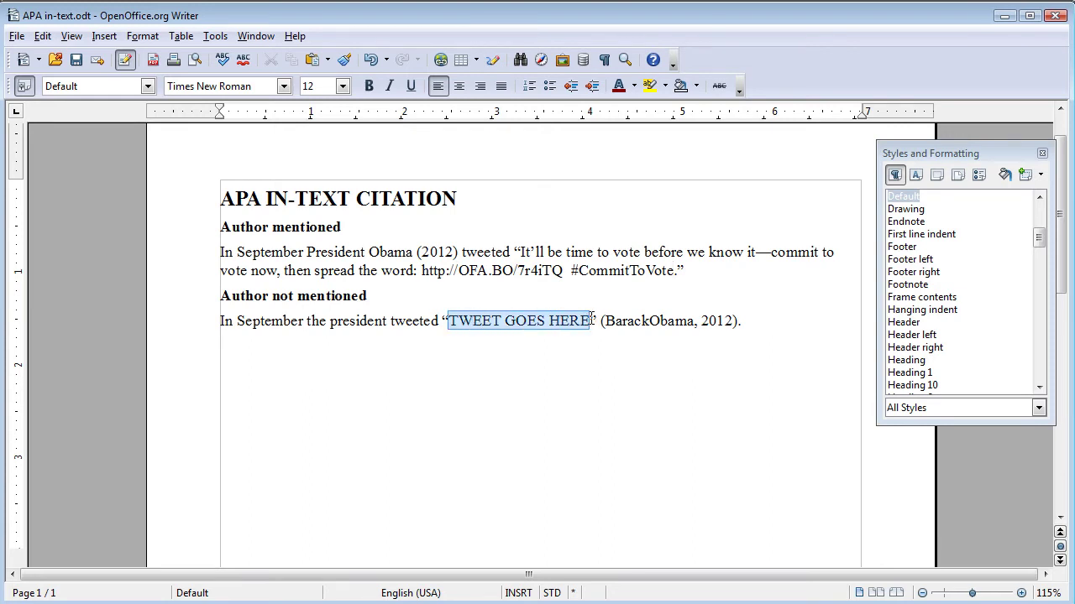
text(It’ll be time to vote before we know it—commit to vote now, then spread the word: http://OFA.BO/7r4iTQ  #CommitToVote)
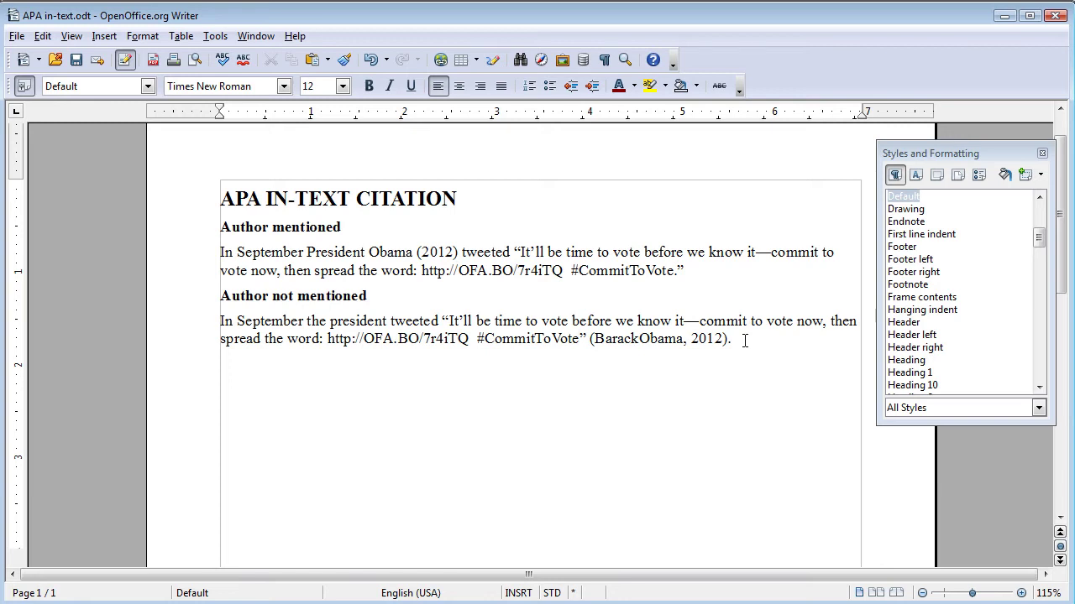
Step: Switch to Bibliography.odt and examine the format line under Works Cited (MLA)
key(alt+Tab)
key(alt+Tab)
key(alt+Tab)
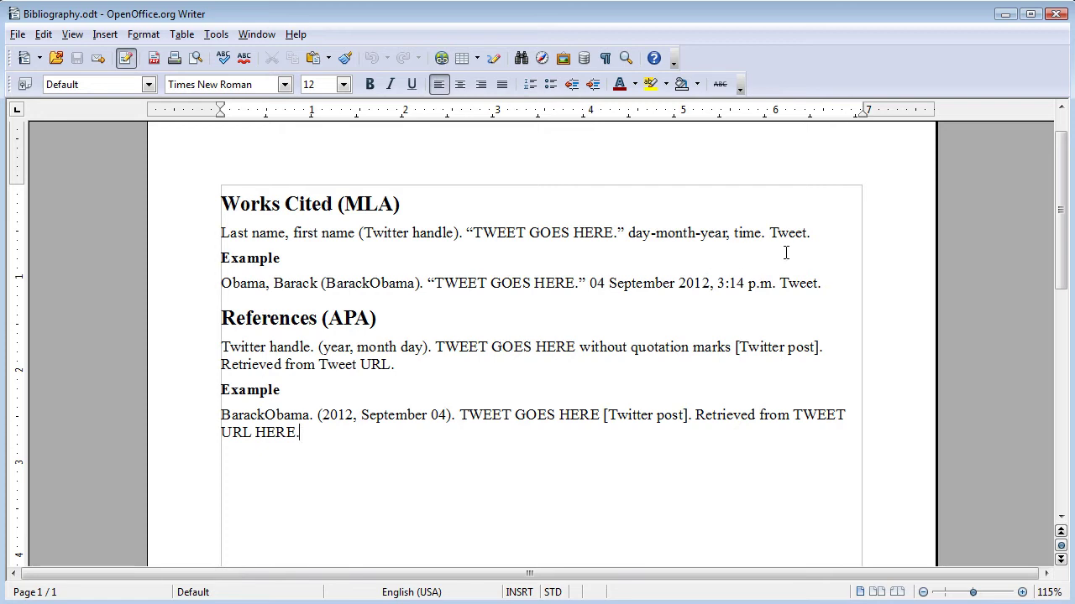
drag(217, 235, 815, 234)
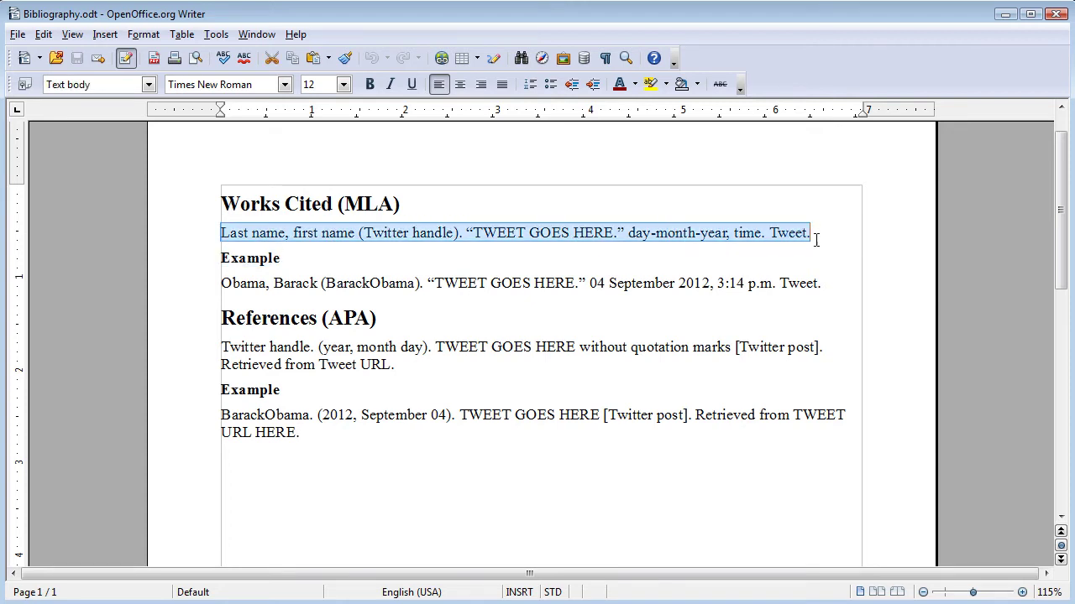
click(695, 294)
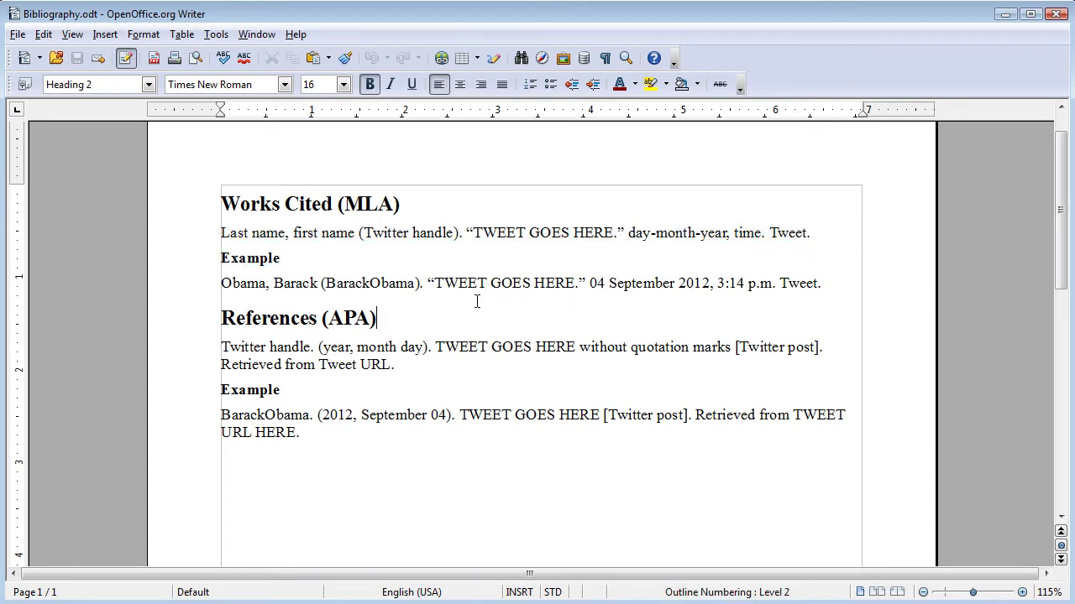
Step: Replace TWEET GOES HERE in the MLA works-cited example with the copied tweet text, keeping the period inside the quotation marks
drag(437, 284, 573, 288)
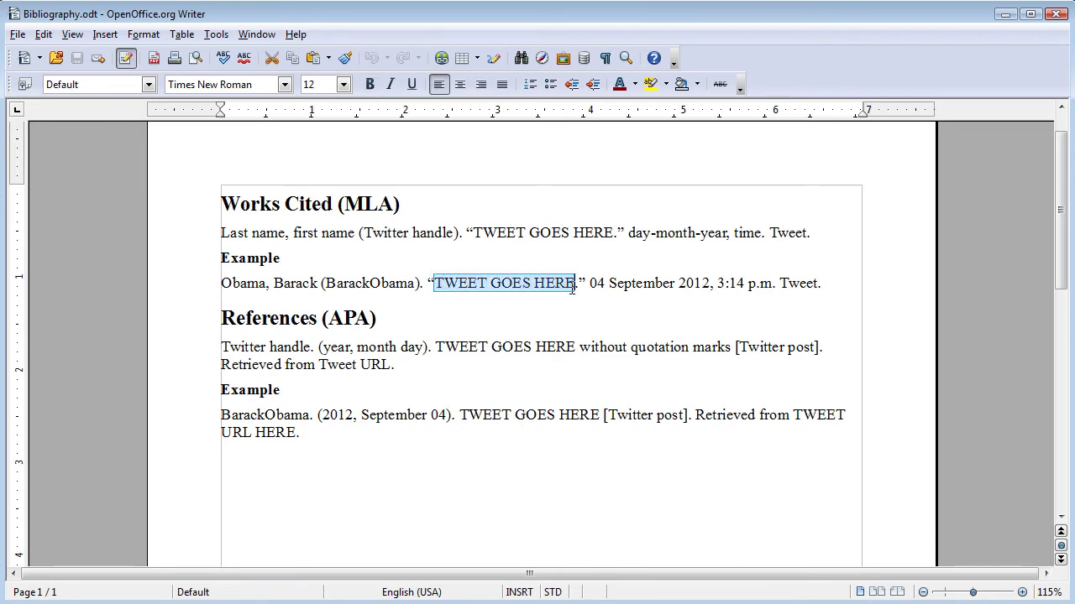
key(ctrl+v)
key(BackSpace)
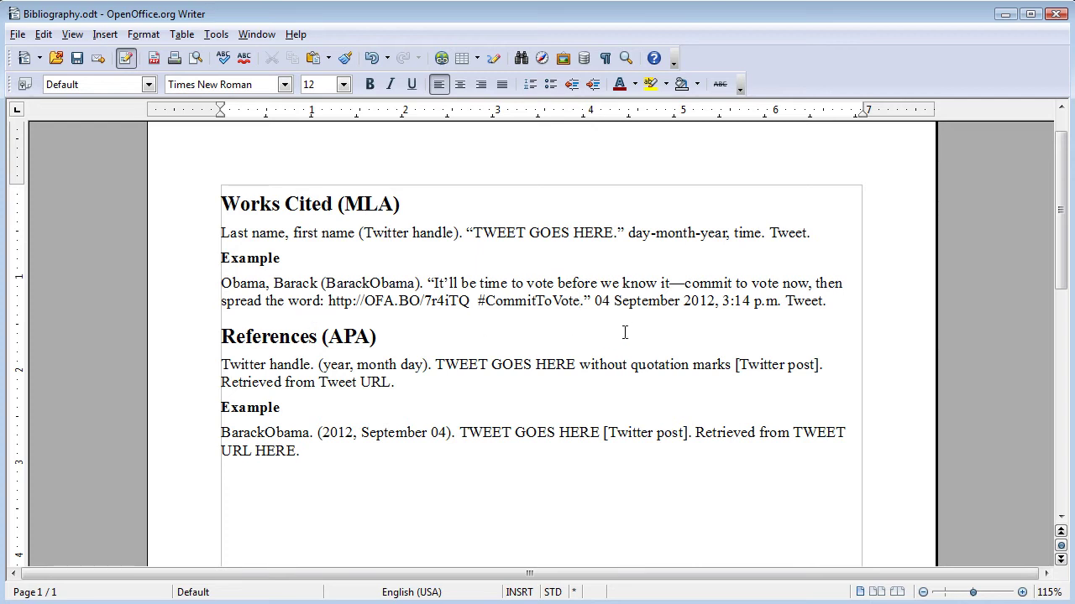
Step: Change the day in the MLA example's date so that it reads 05 September 2012
drag(610, 306, 616, 305)
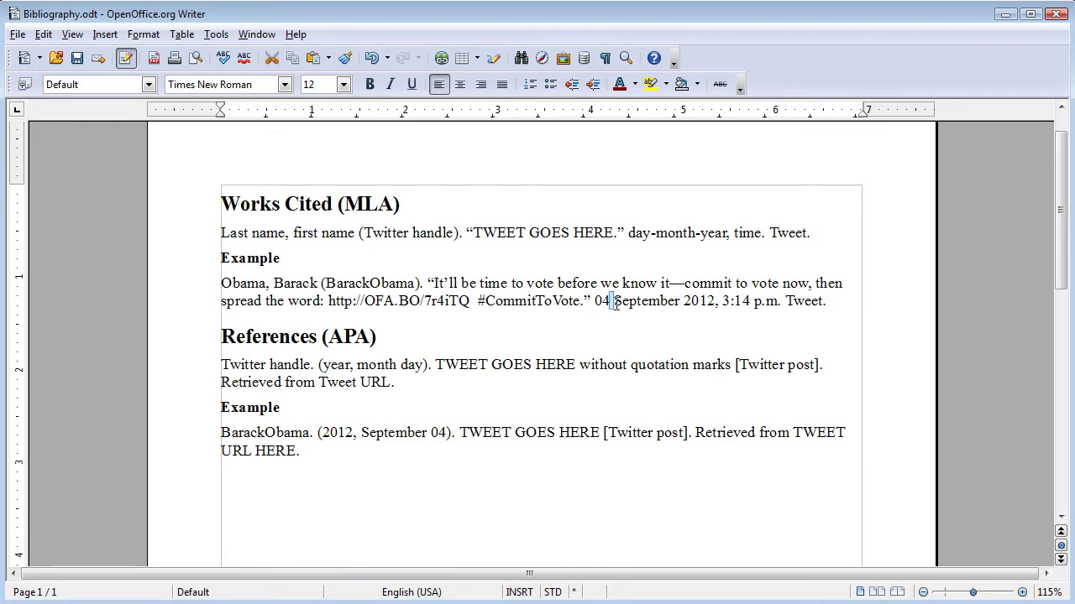
key(Left)
key(BackSpace)
text(5)
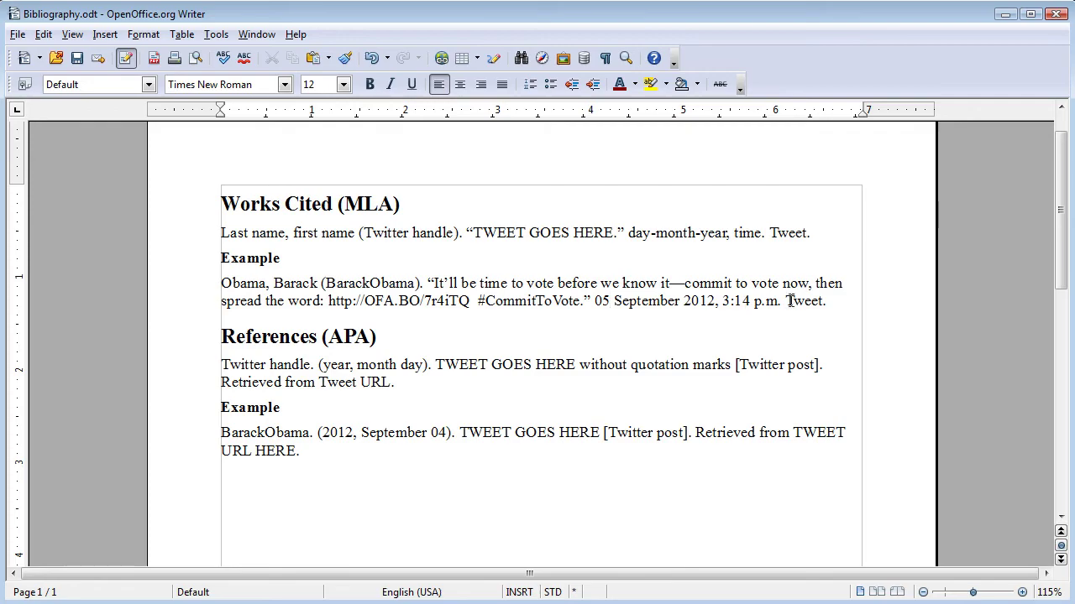
Step: Check the tweet's posting time on its Twitter page and change the time in the MLA example to 3:07 p.m
key(alt+Tab)
key(alt+Tab)
click(127, 23)
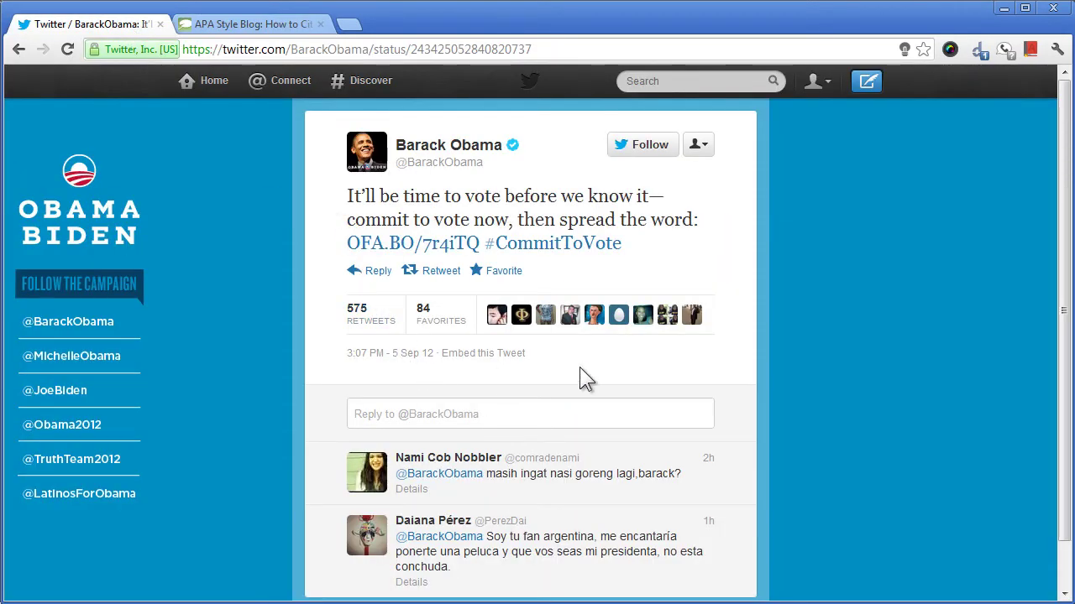
key(alt+Tab)
click(750, 300)
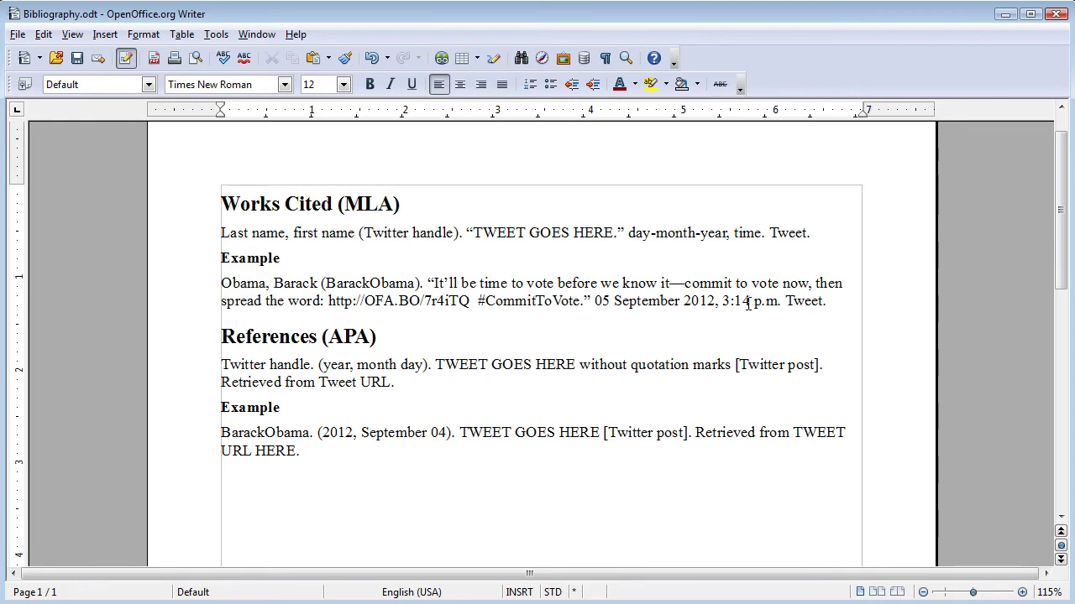
key(BackSpace)
key(BackSpace)
text(07)
key(ctrl+z)
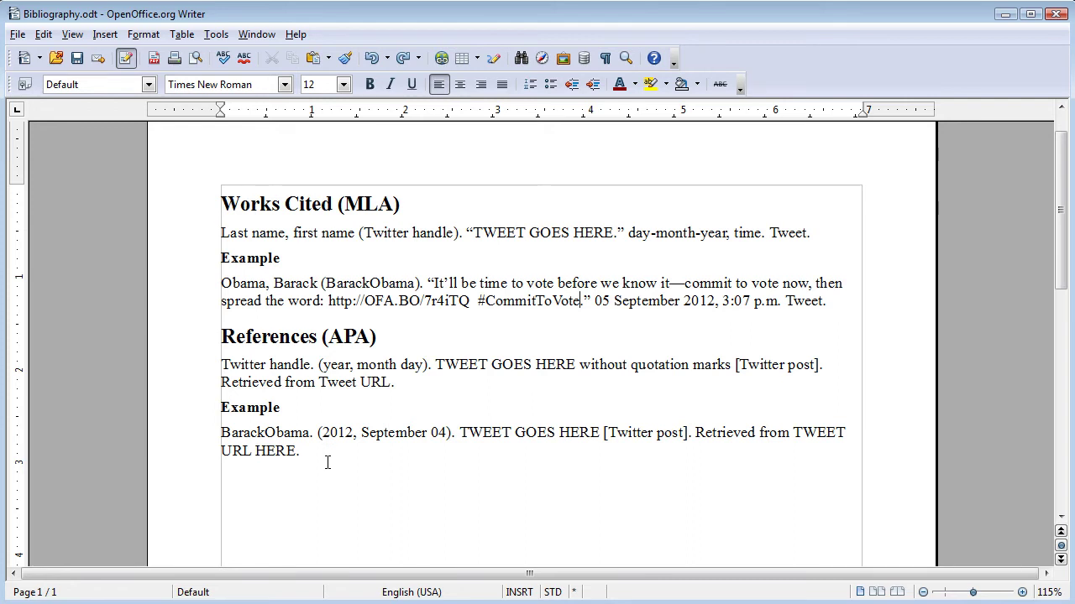
Step: Change the day in the APA example's date so that it reads 2012, September 05
click(440, 433)
key(BackSpace)
text(5)
Step: Replace TWEET GOES HERE in the APA example with the copied tweet text, without quotation marks, before [Twitter post]
drag(459, 432, 599, 429)
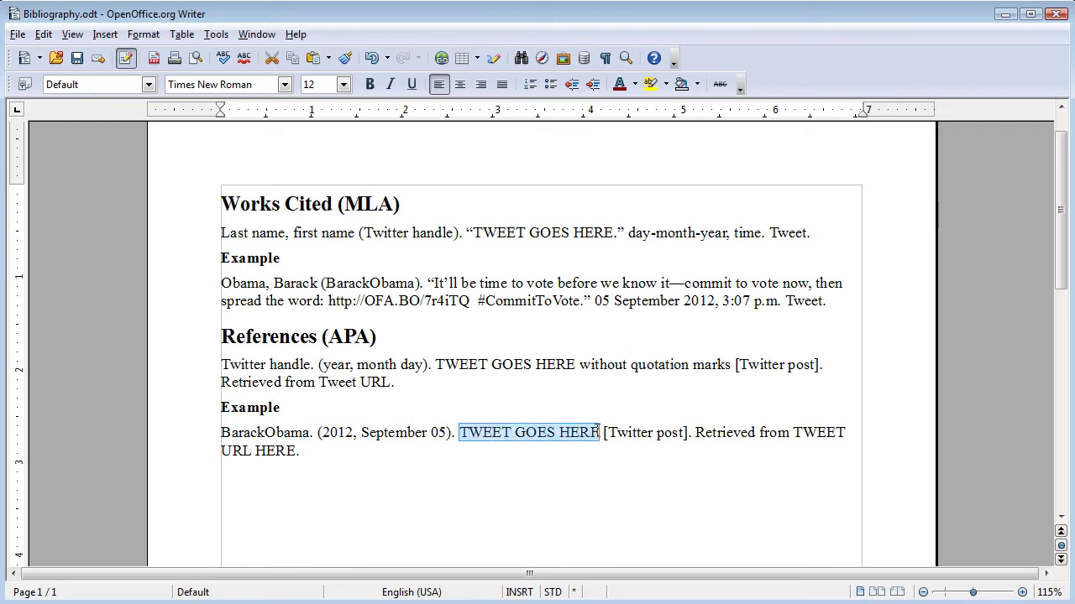
text(It’ll be time to vote before we know it—commit to vote now, then spread the word: http://OFA.BO/7r4iTQ  #CommitToVote)
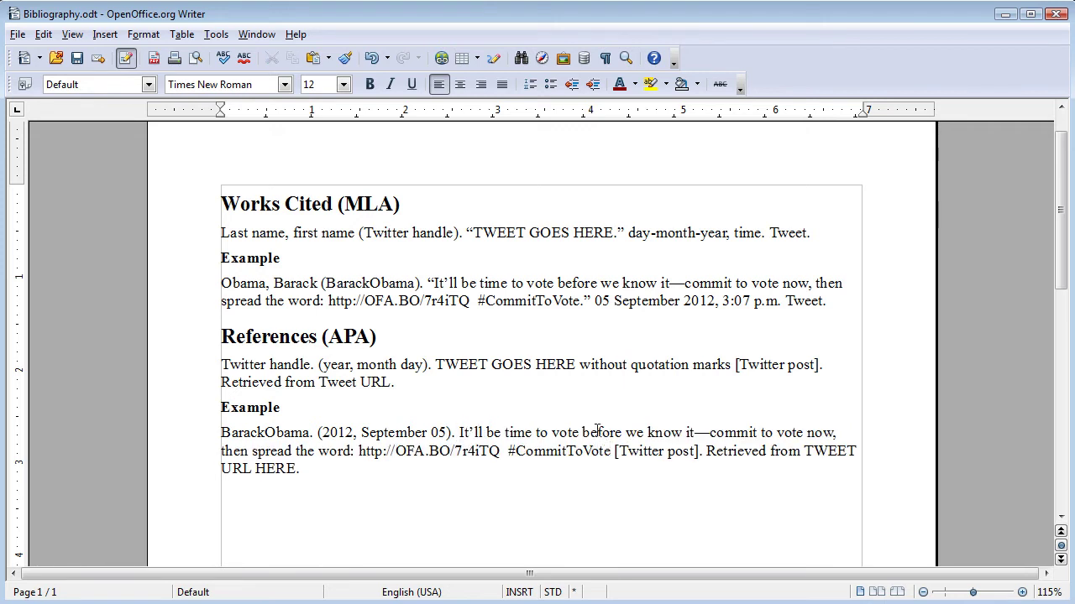
drag(614, 452, 698, 455)
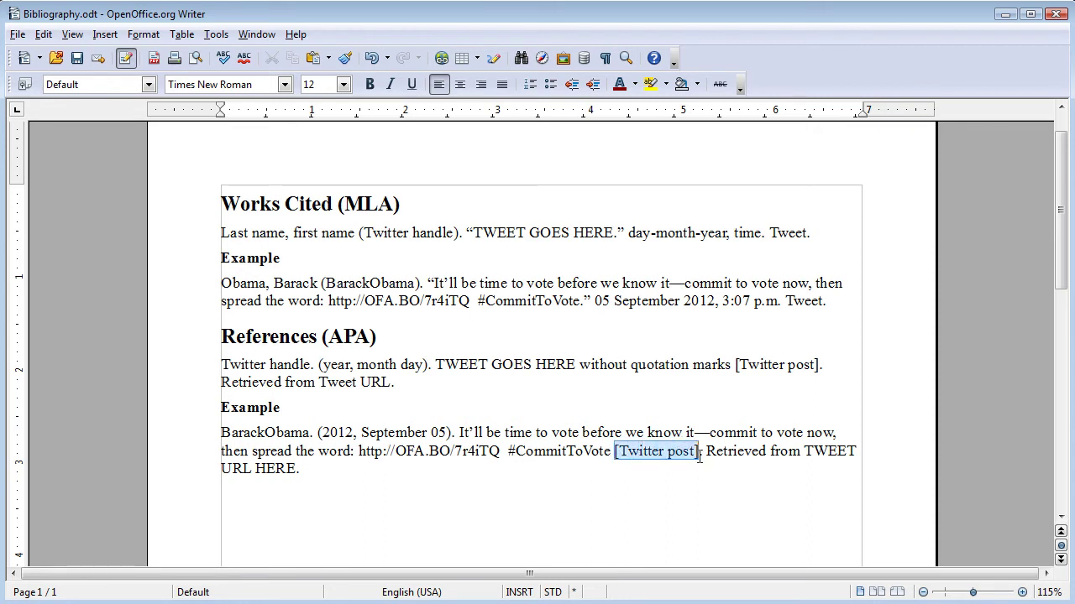
click(702, 461)
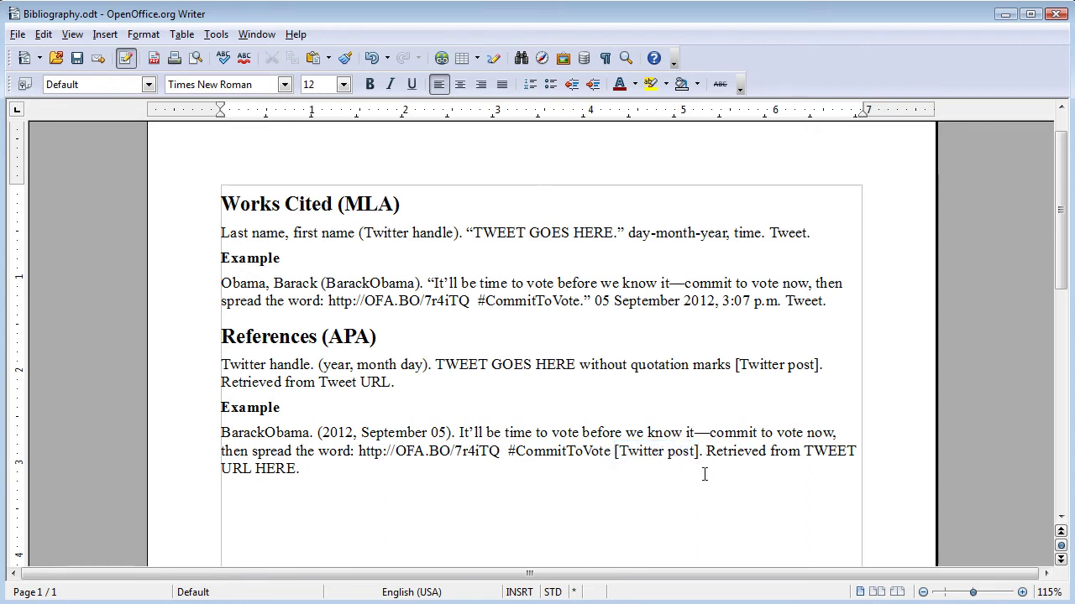
Step: Replace TWEET URL HERE in the APA example with the tweet's web address copied from the browser, leaving no space before the period
click(803, 452)
drag(803, 451, 295, 471)
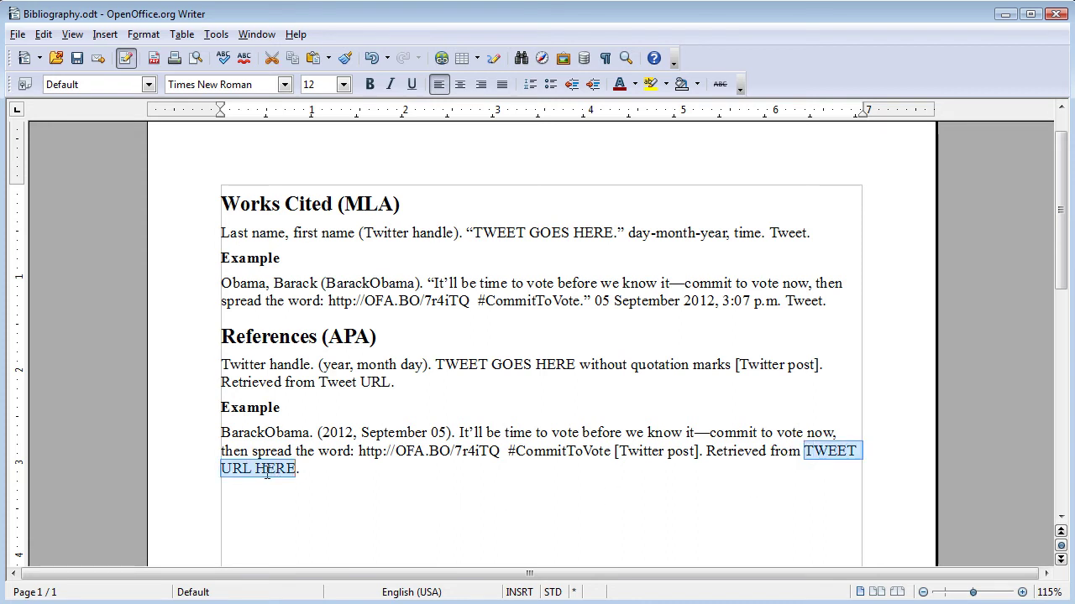
key(alt+Tab)
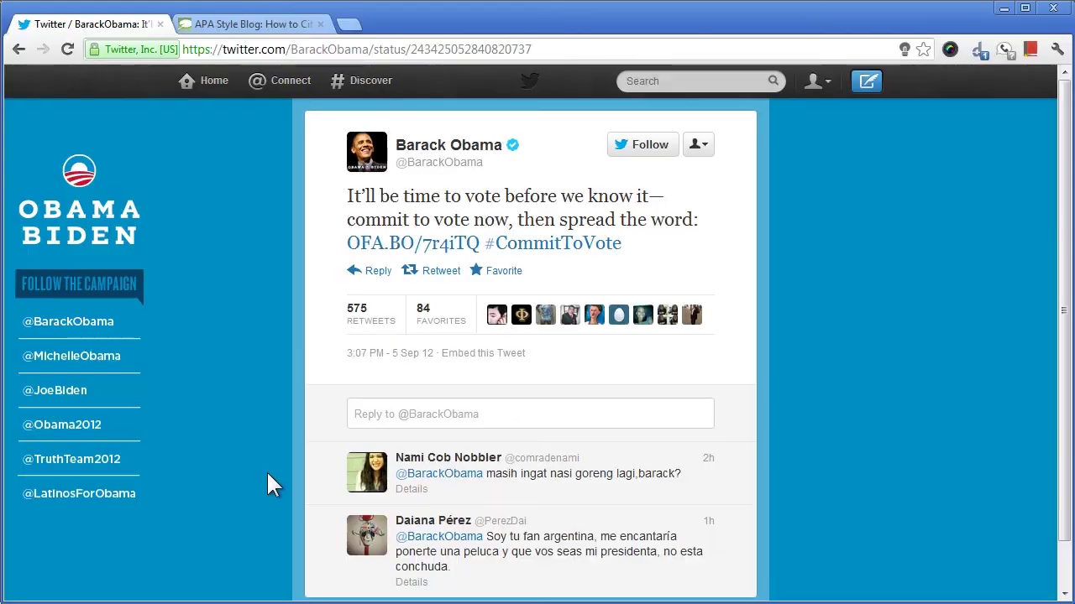
right_click(336, 51)
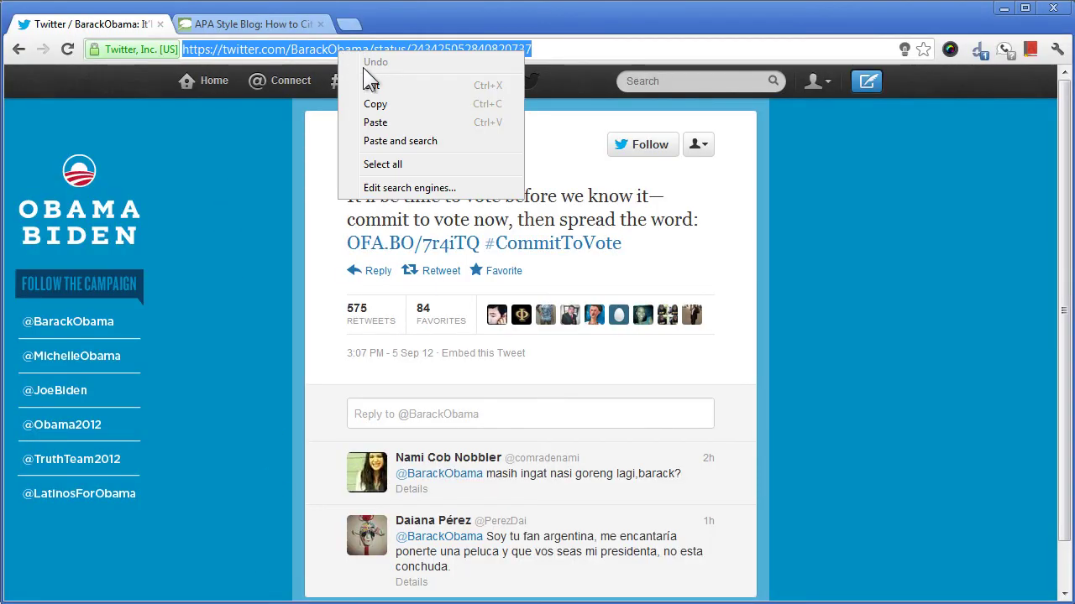
click(375, 104)
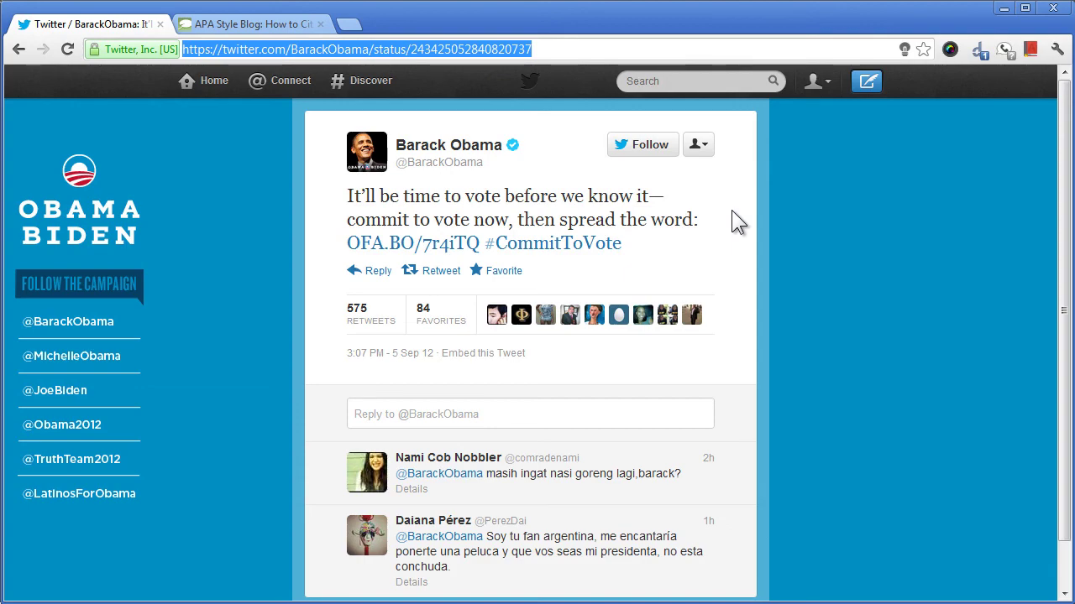
key(alt+Tab)
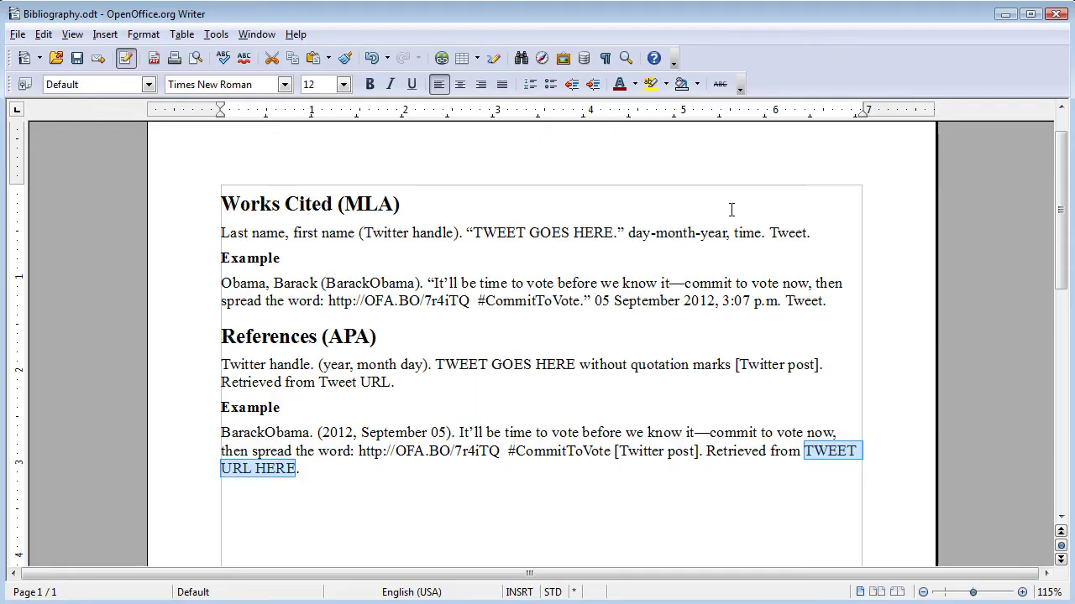
key(ctrl+v)
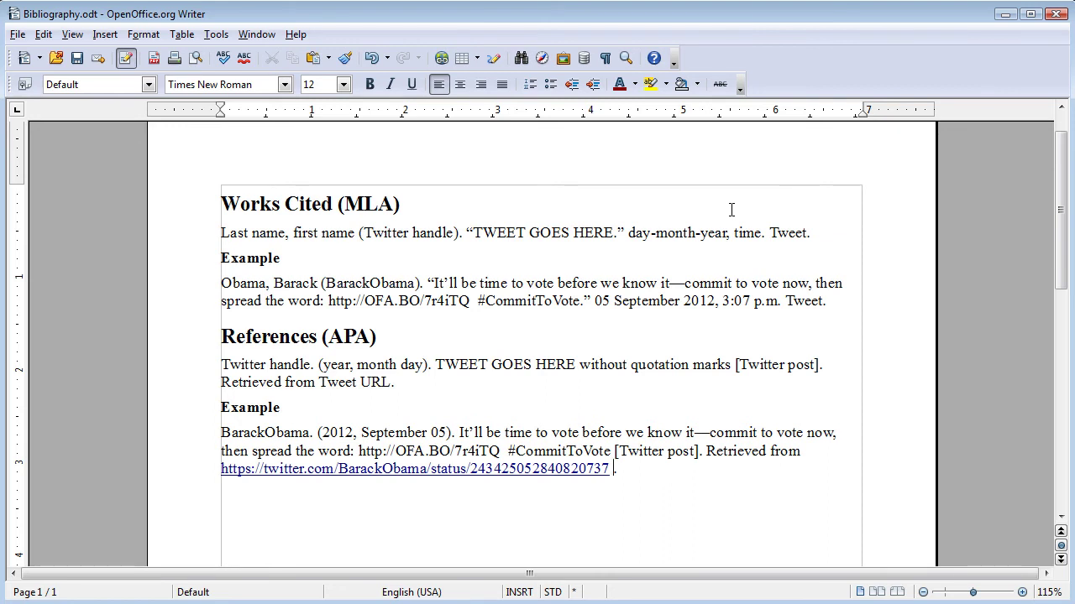
key(BackSpace)
Step: Show the Styles and Formatting list and select both the APA and MLA example citations together
key(F11)
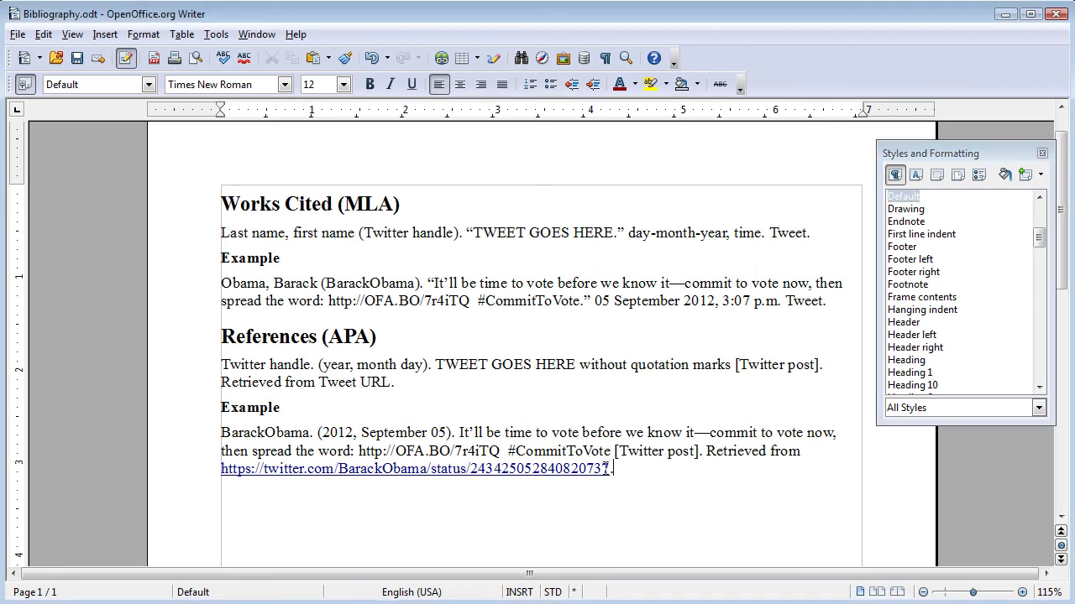
drag(616, 467, 361, 451)
drag(289, 445, 221, 433)
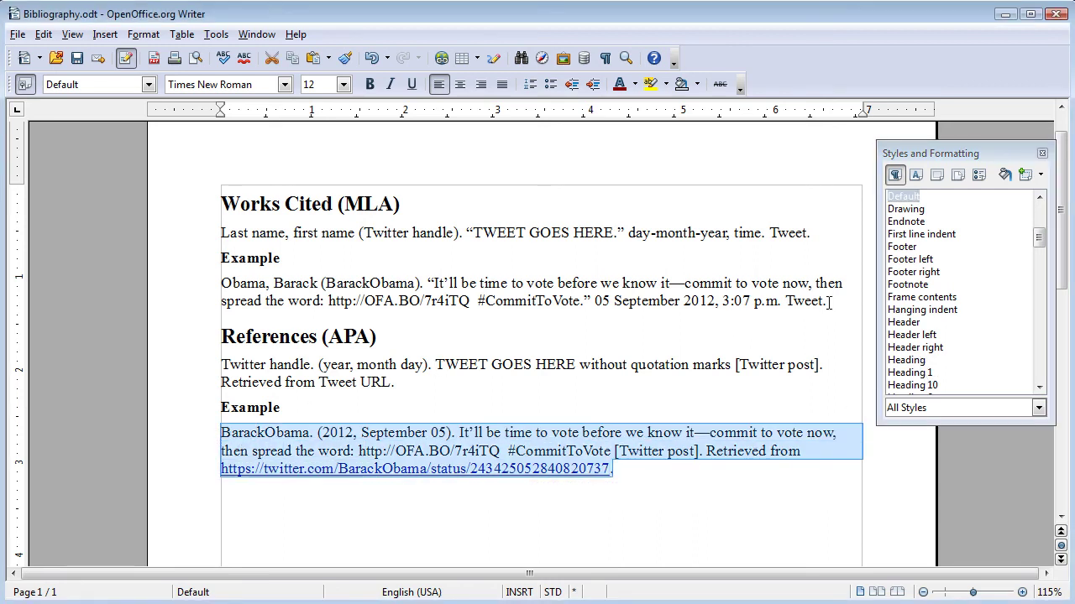
drag(662, 298, 221, 286)
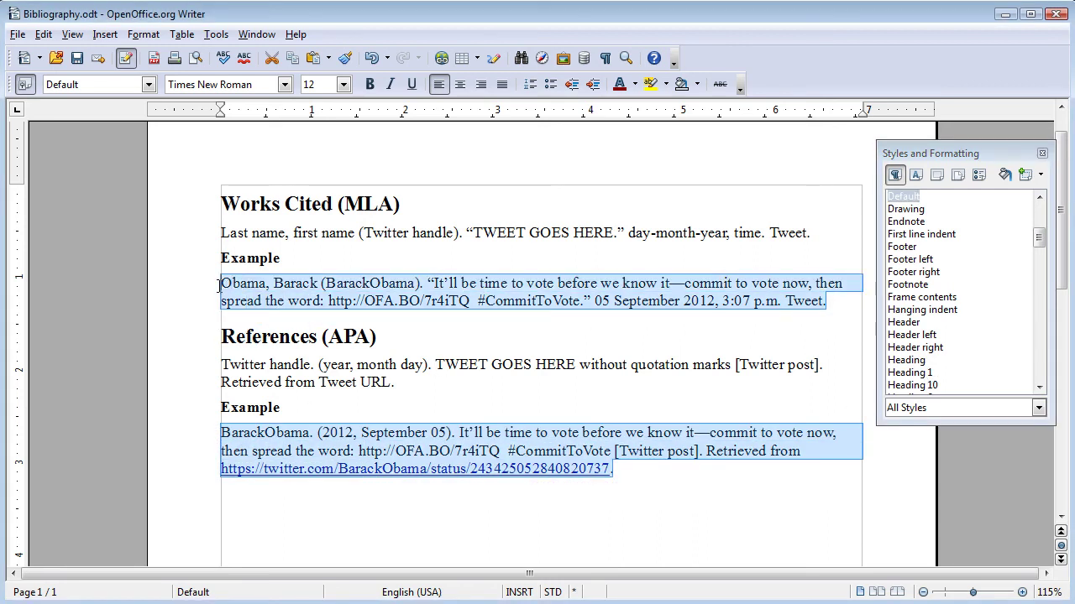
Step: Modify the Hanging indent paragraph style to 0.5" before text and -0.5" first line, and apply it to both selected example citations
right_click(923, 307)
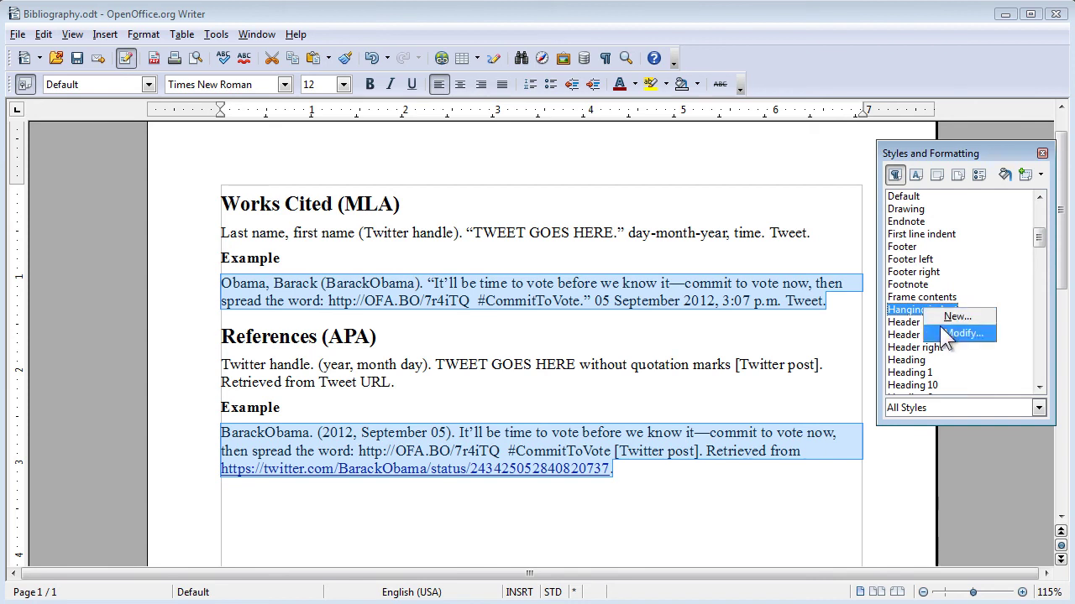
click(947, 336)
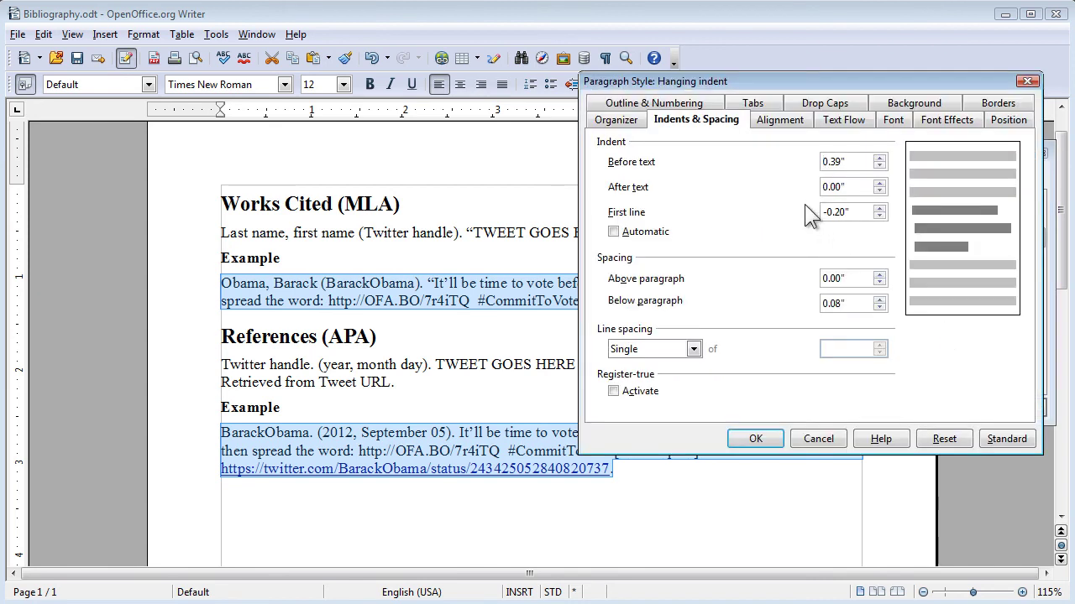
drag(855, 165, 790, 158)
text(.5)
key(Tab)
key(Tab)
text(-.5)
click(754, 437)
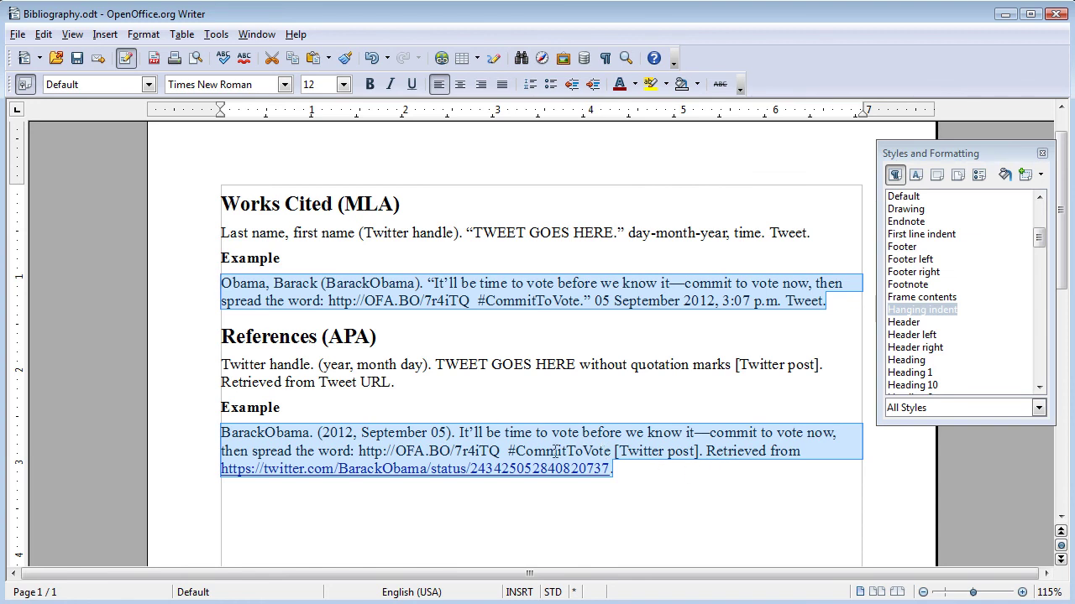
double_click(919, 309)
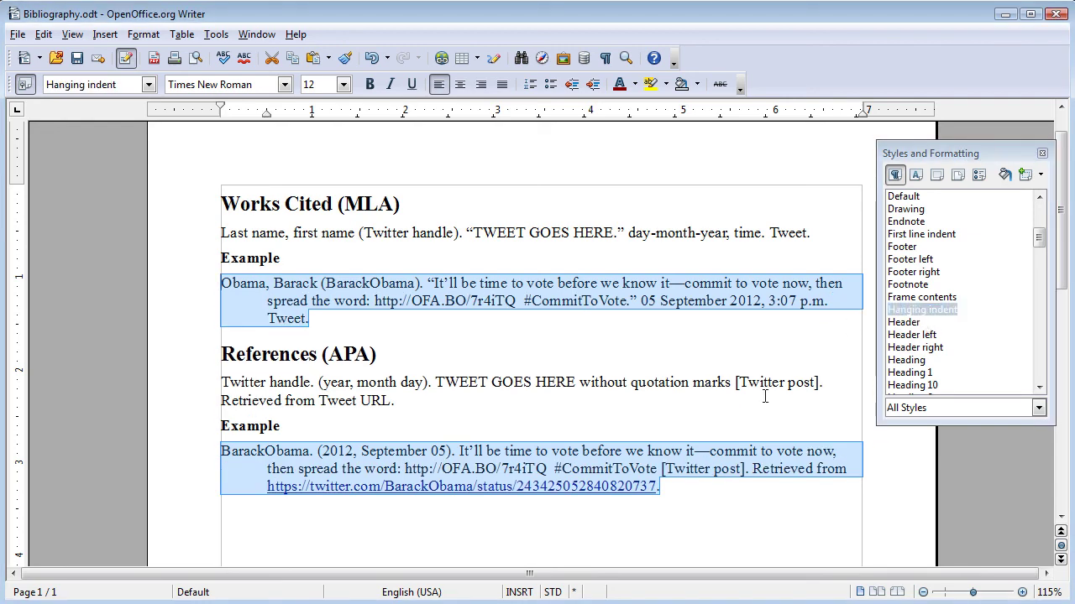
click(715, 483)
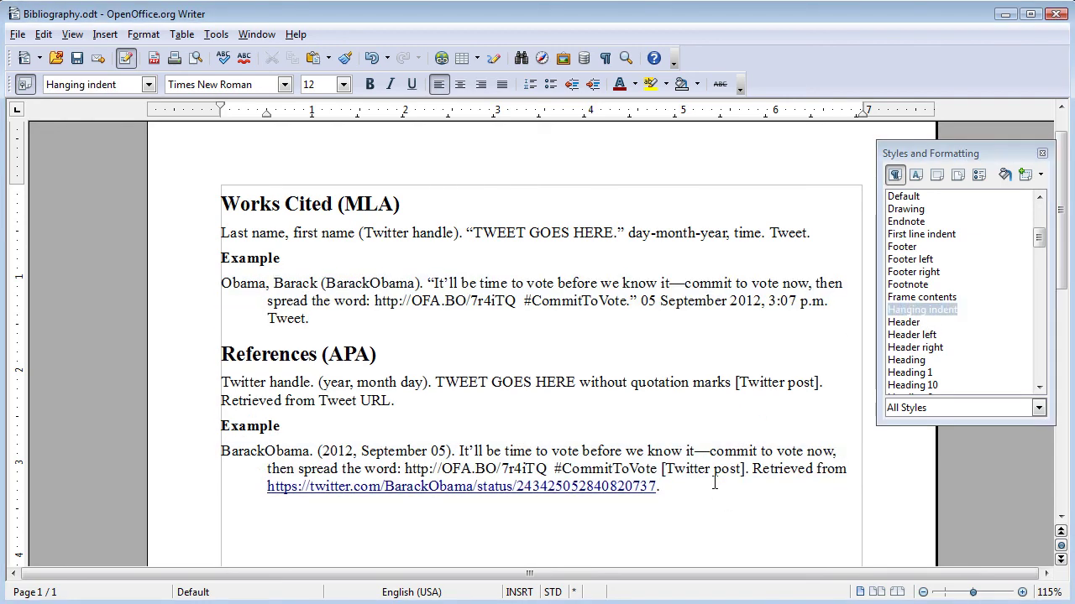